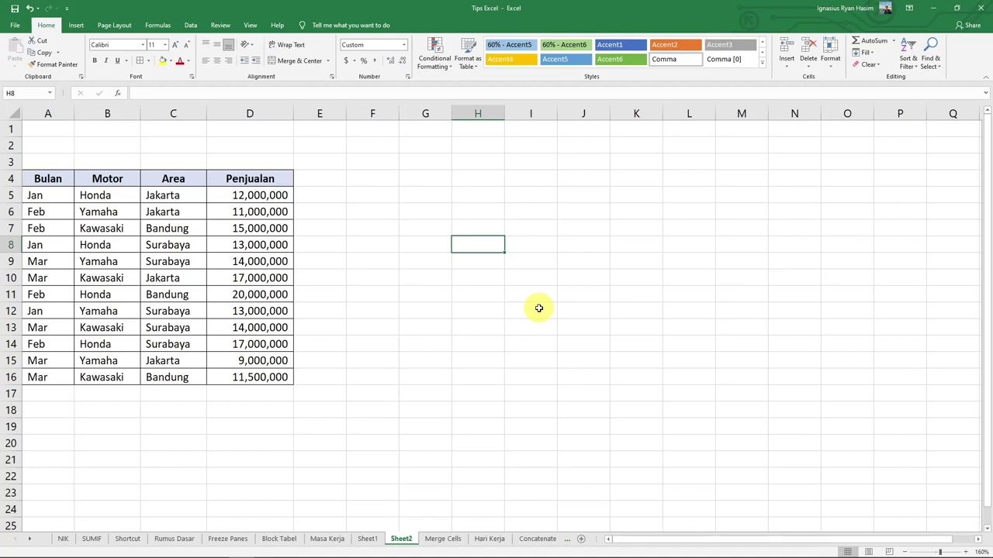
Step: Examine the sales table in A4:D16, reviewing its Bulan, Motor, Area and Penjualan columns
left_click(417, 357)
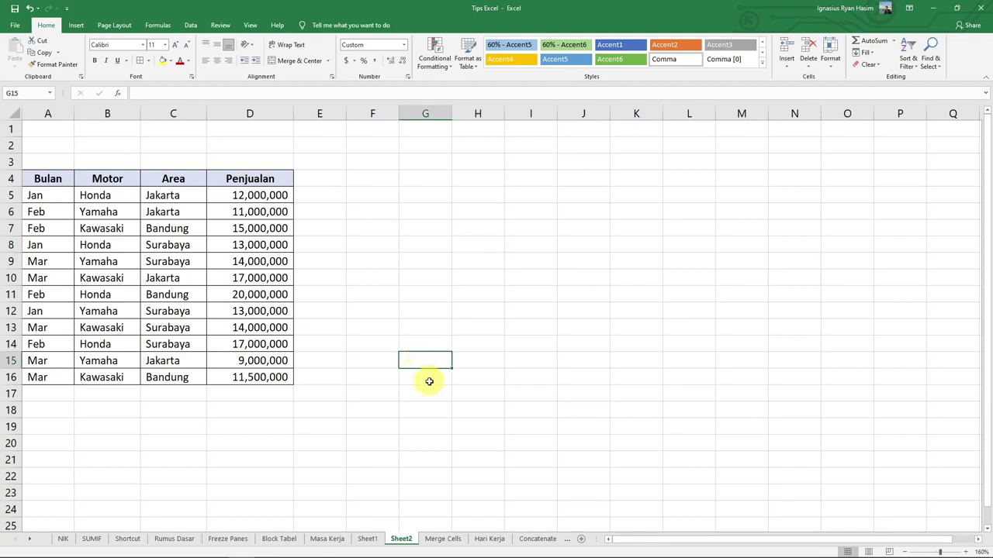
left_click(260, 261)
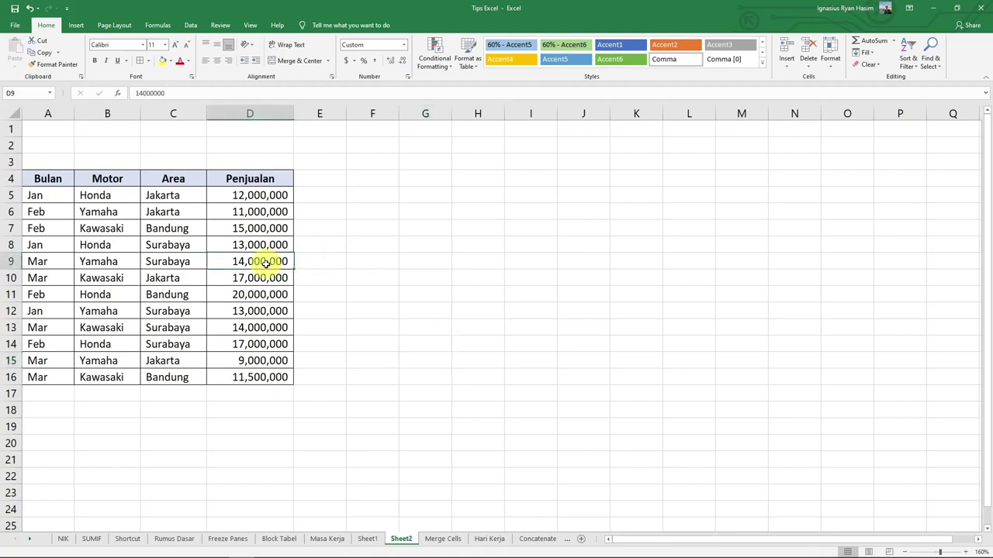
left_click(77, 26)
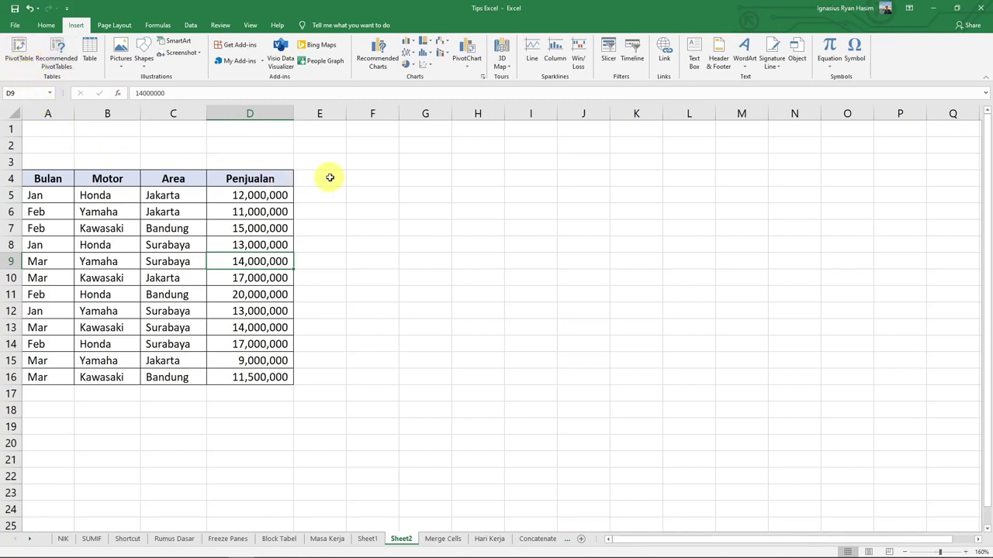
left_click_drag(61, 179, 259, 377)
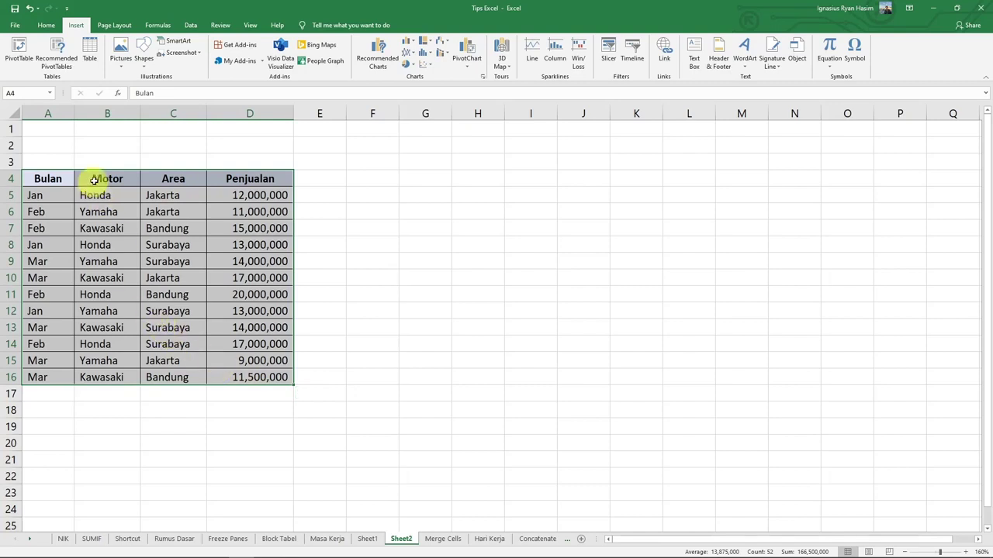
left_click_drag(93, 178, 116, 376)
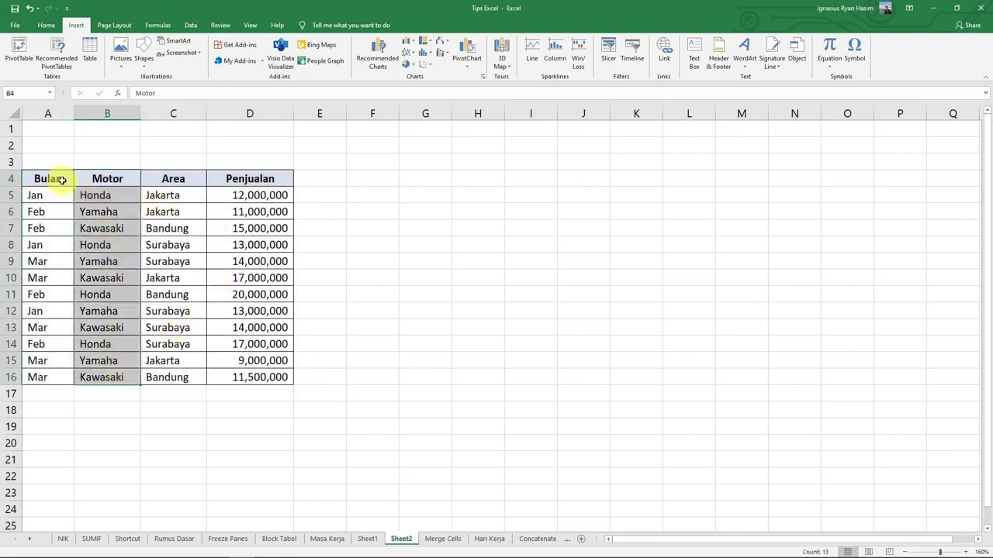
left_click_drag(60, 178, 63, 374)
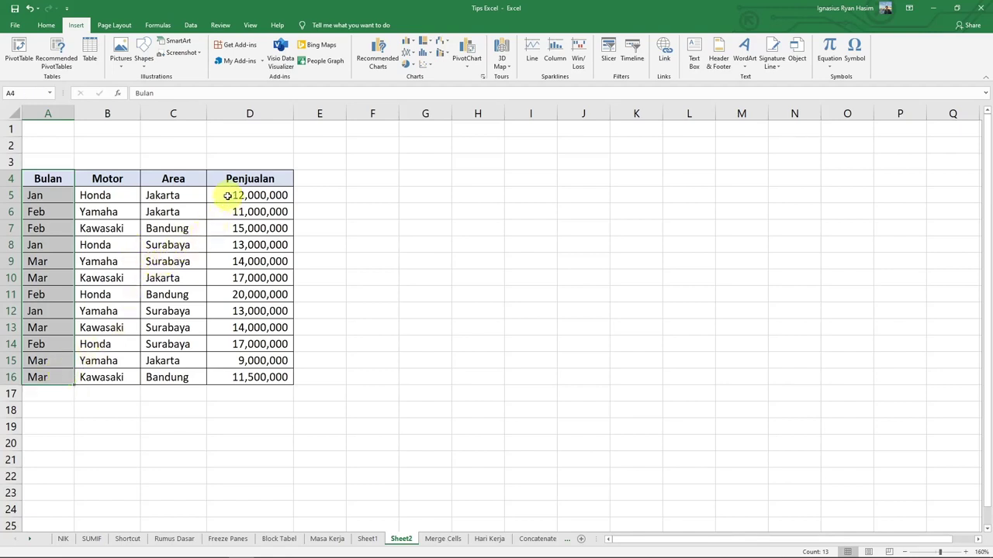
left_click_drag(231, 178, 262, 374)
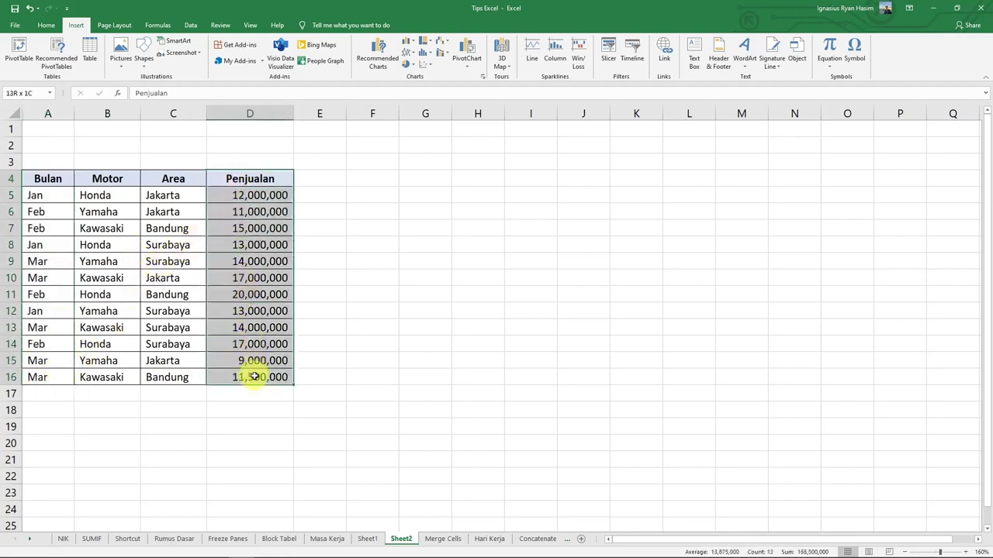
left_click_drag(160, 181, 173, 379)
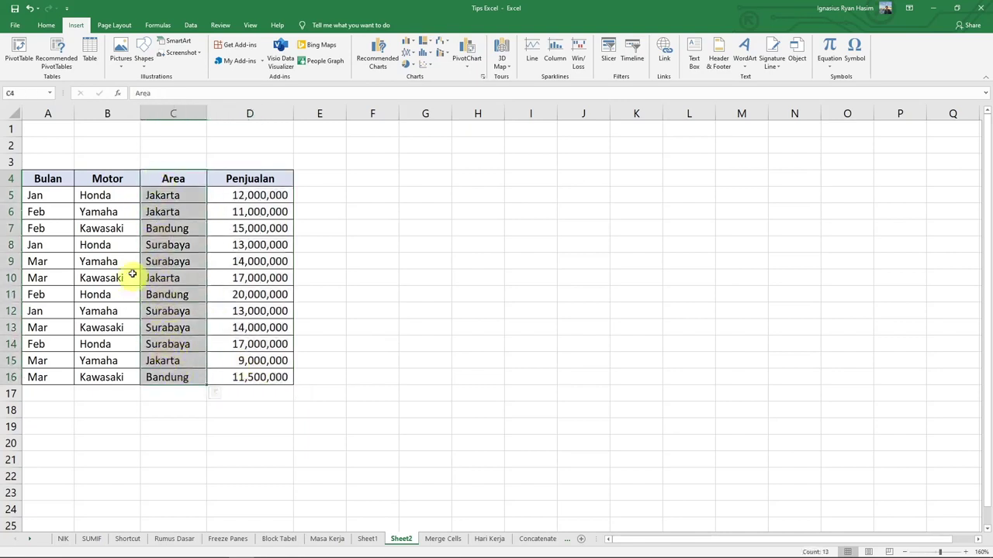
left_click_drag(49, 182, 59, 362)
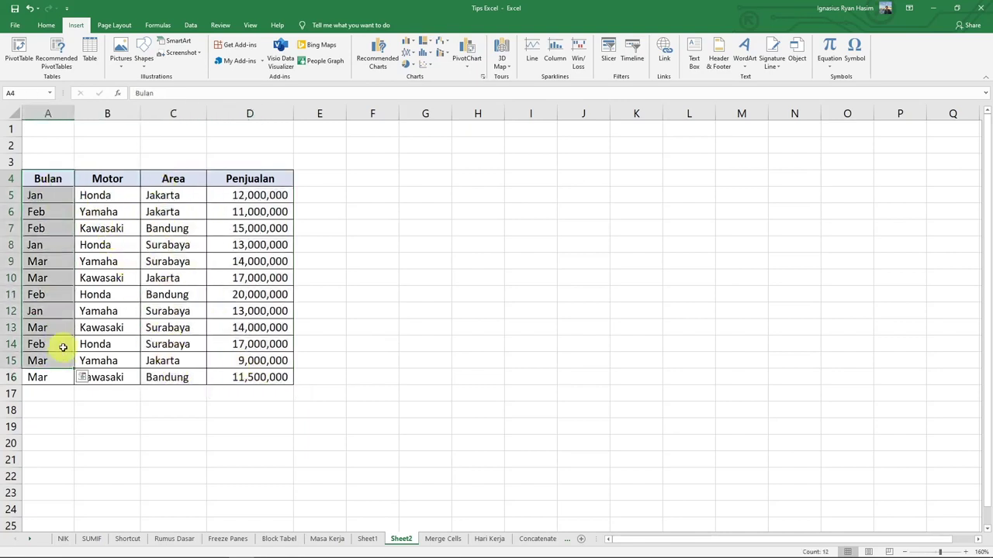
left_click(243, 295)
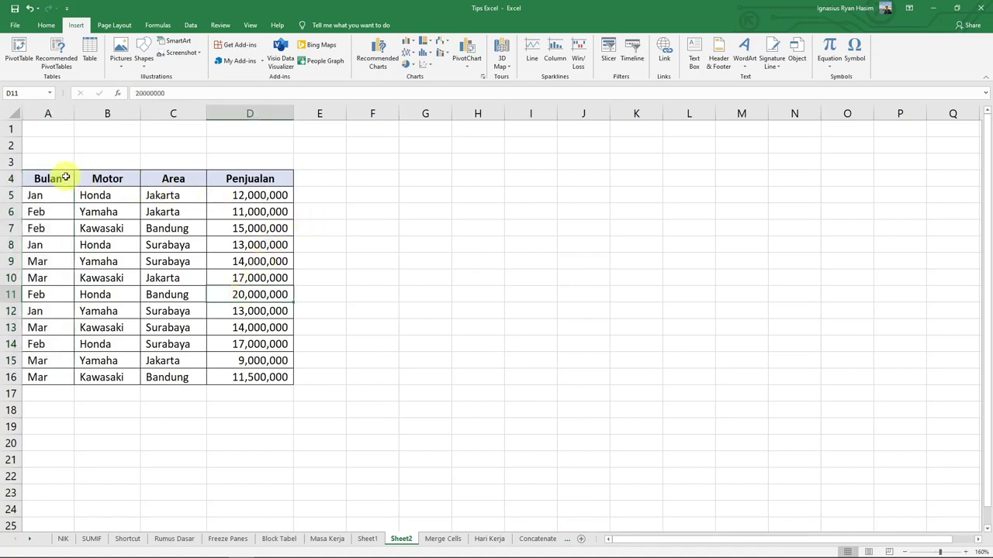
left_click_drag(66, 178, 273, 380)
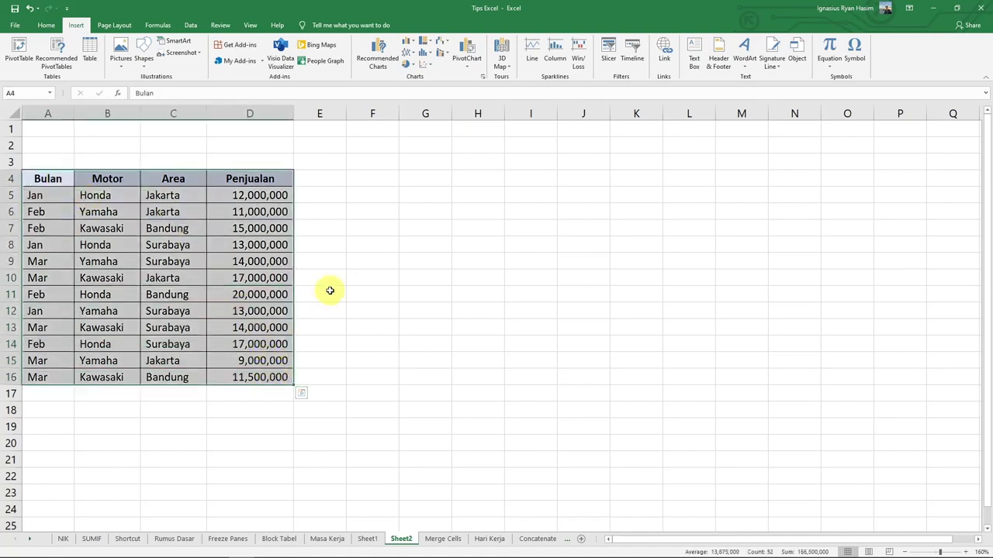
Step: Create a PivotTable from the whole sales table A4:D16, placed on the existing worksheet at cell F4
left_click(217, 276)
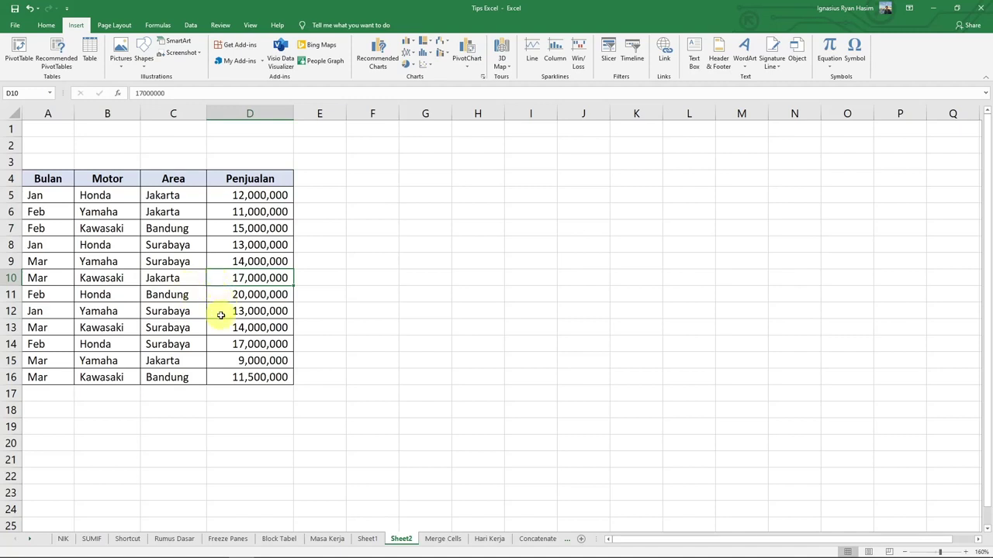
key("ctrl+a")
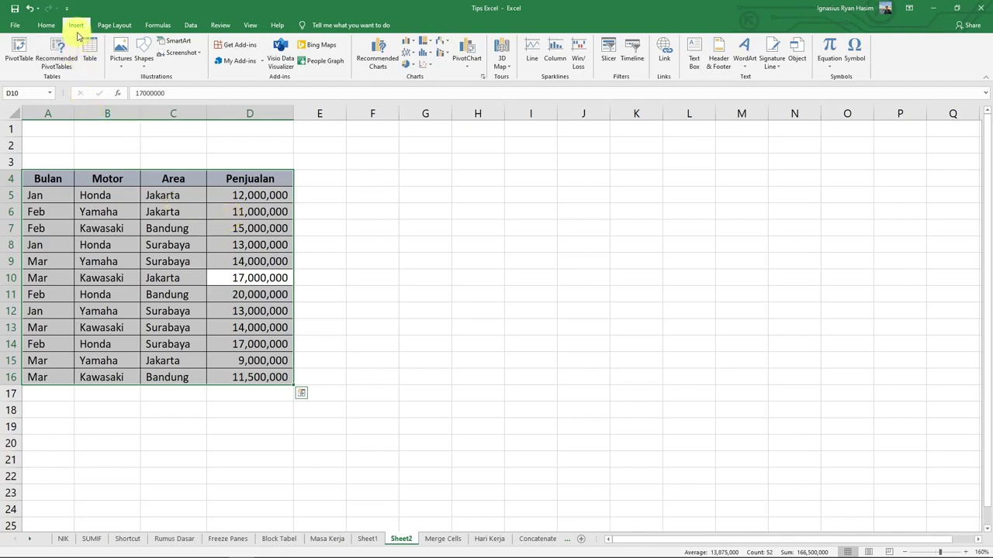
left_click(22, 61)
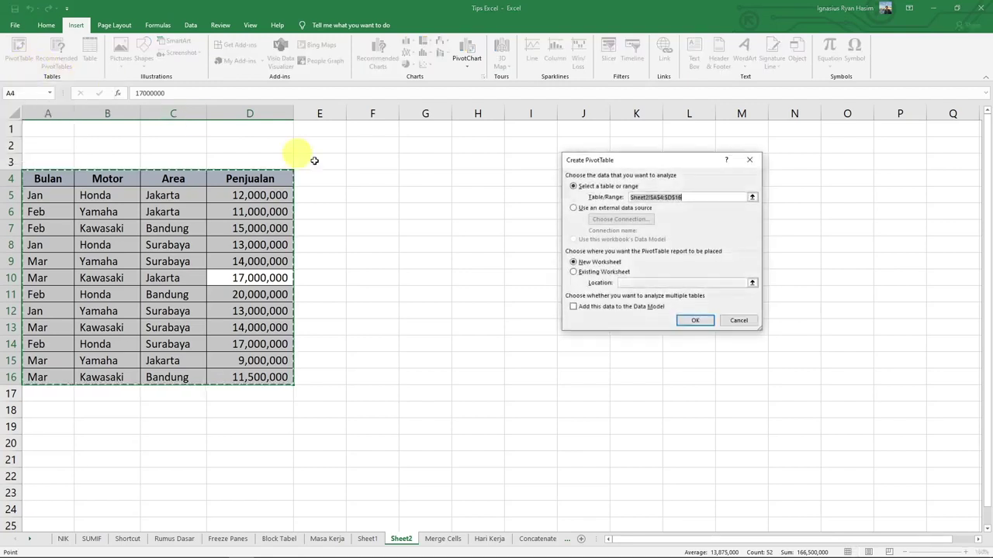
left_click_drag(658, 159, 500, 175)
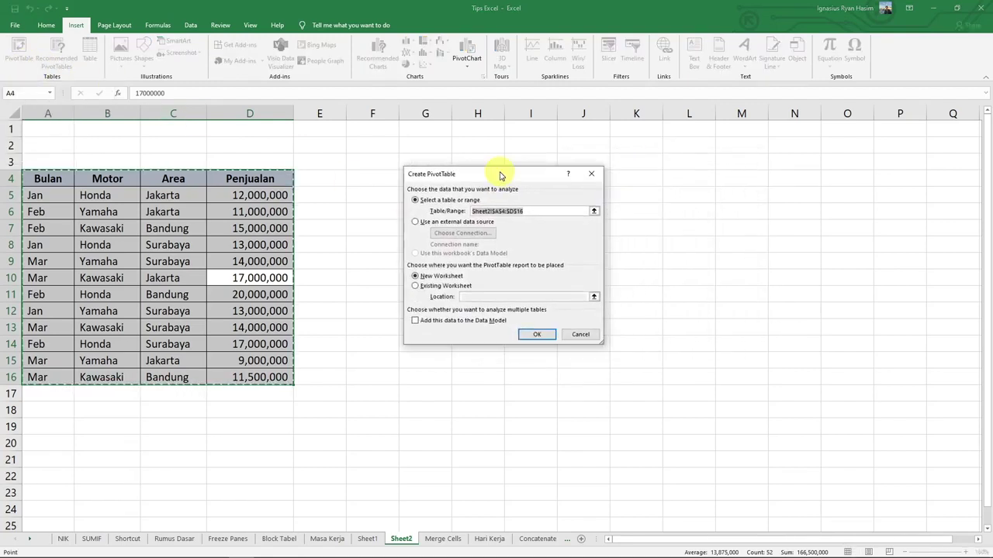
left_click_drag(602, 346, 713, 423)
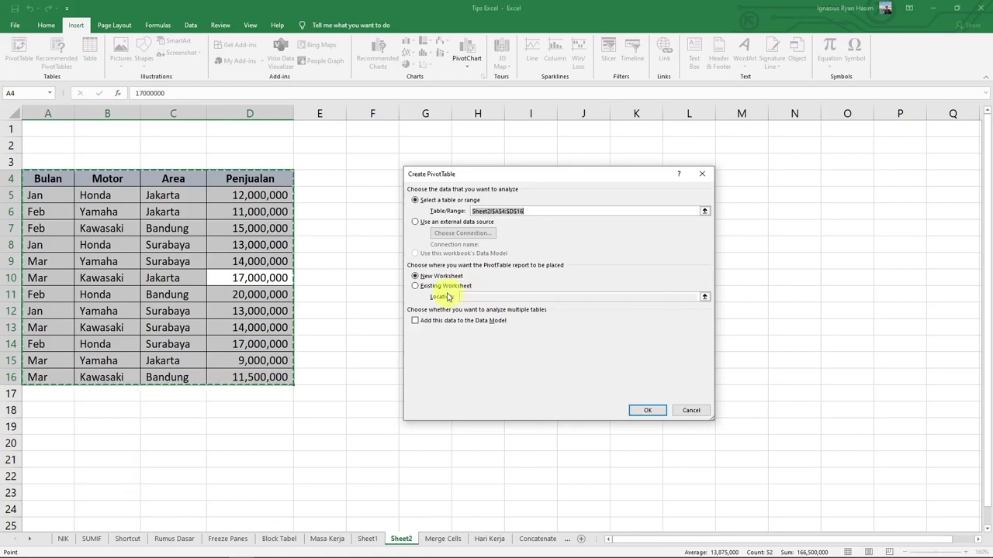
left_click(416, 287)
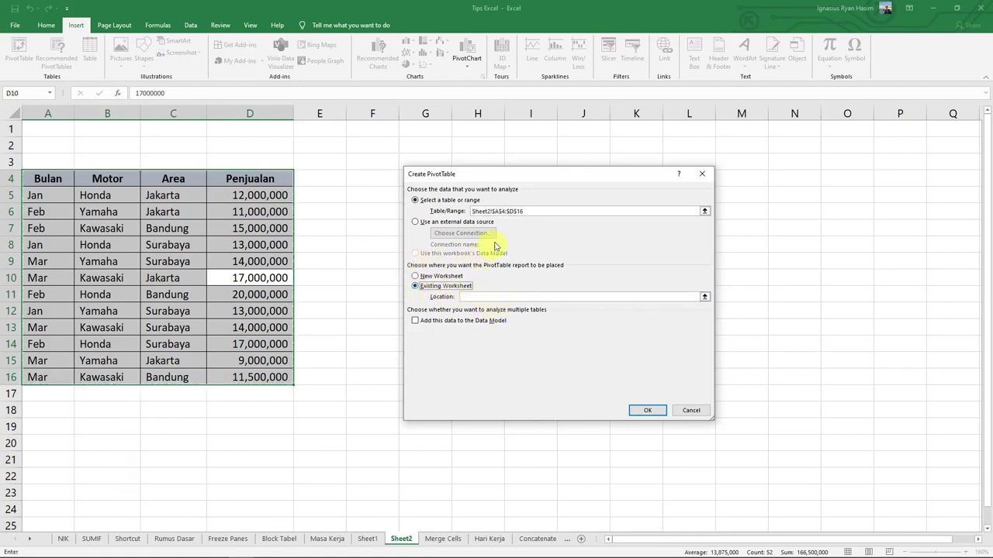
left_click_drag(525, 177, 552, 174)
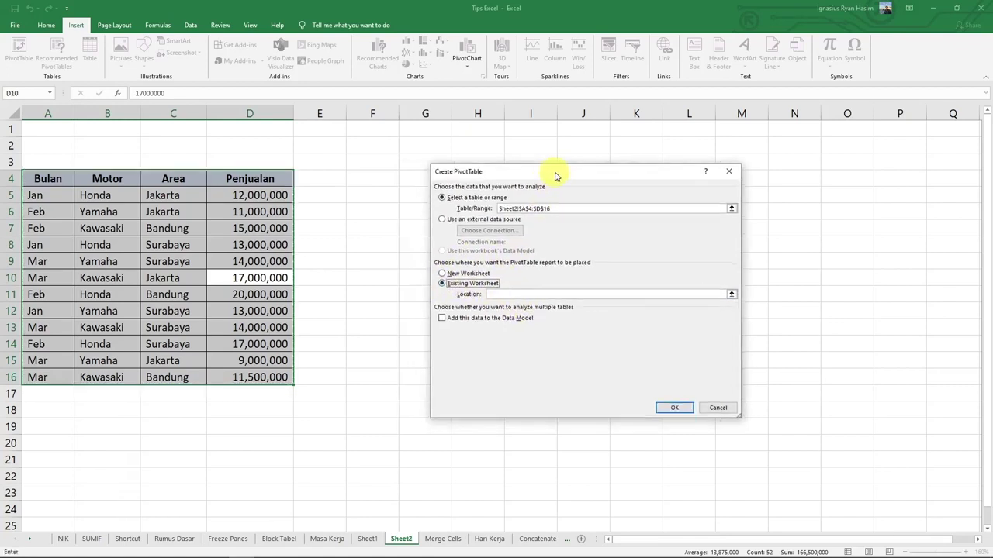
left_click(530, 294)
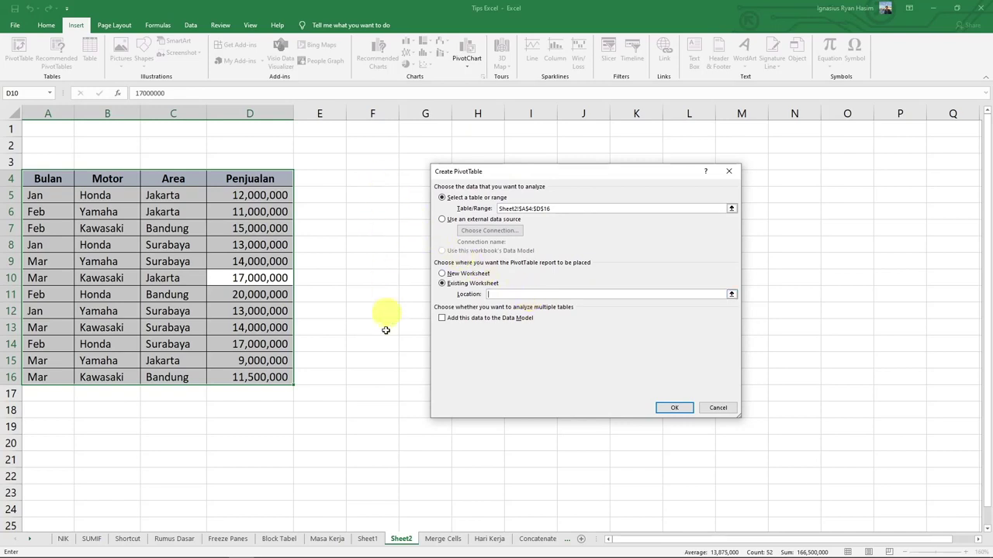
left_click(379, 179)
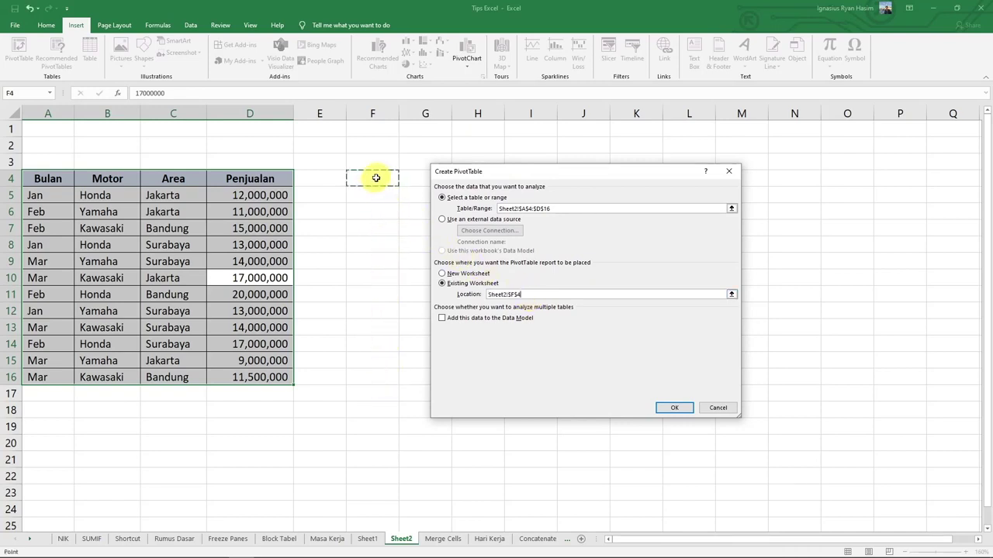
left_click(665, 408)
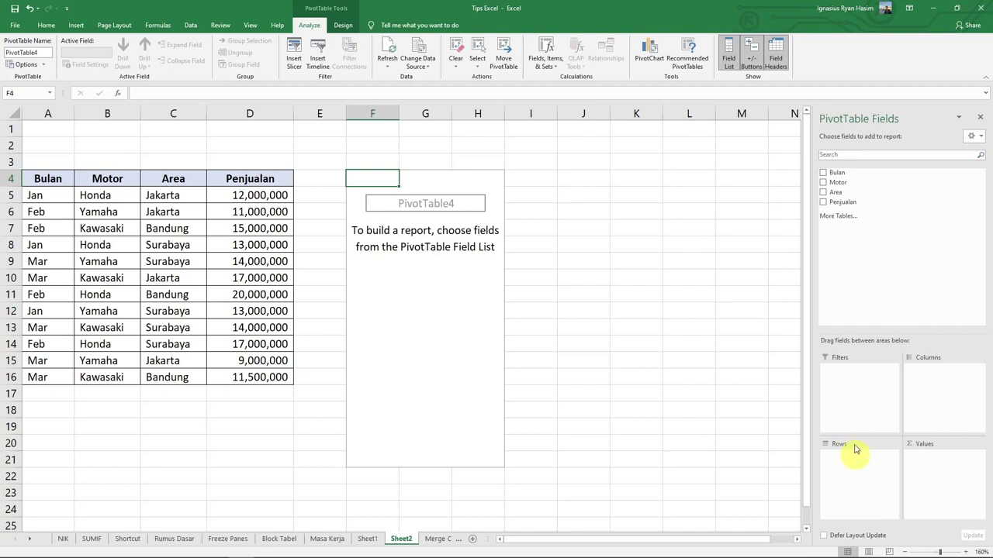
Step: Review the source table and its Penjualan column, and return to the empty PivotTable
mouse_move(844, 203)
left_mouse_down()
mouse_move(857, 279)
mouse_move(846, 203)
left_mouse_up()
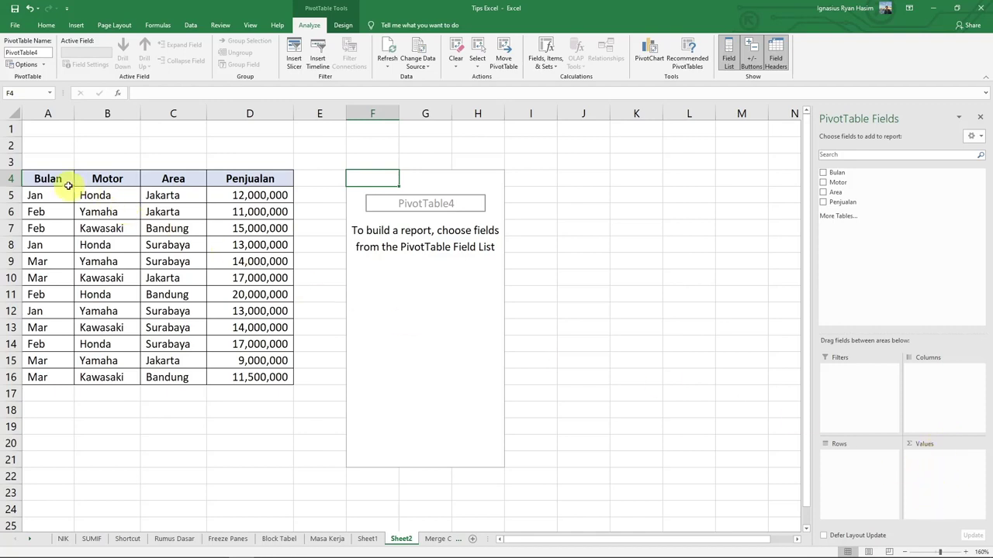
left_click_drag(70, 186, 262, 377)
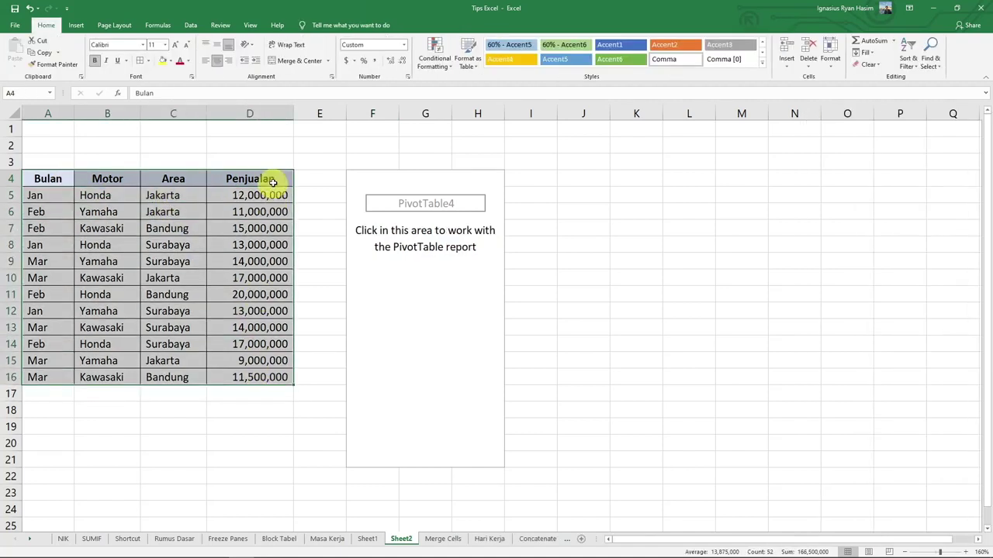
left_click_drag(271, 186, 254, 377)
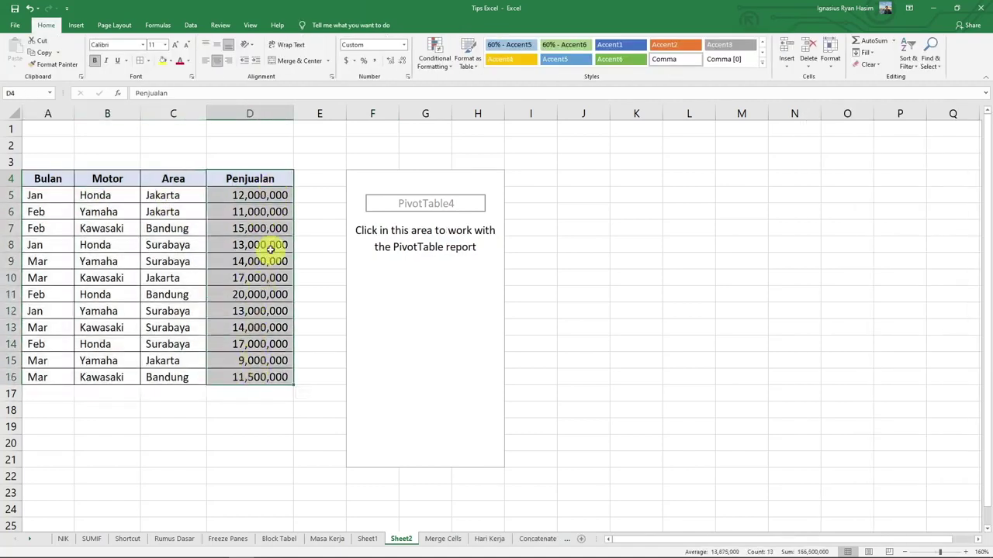
left_click(413, 325)
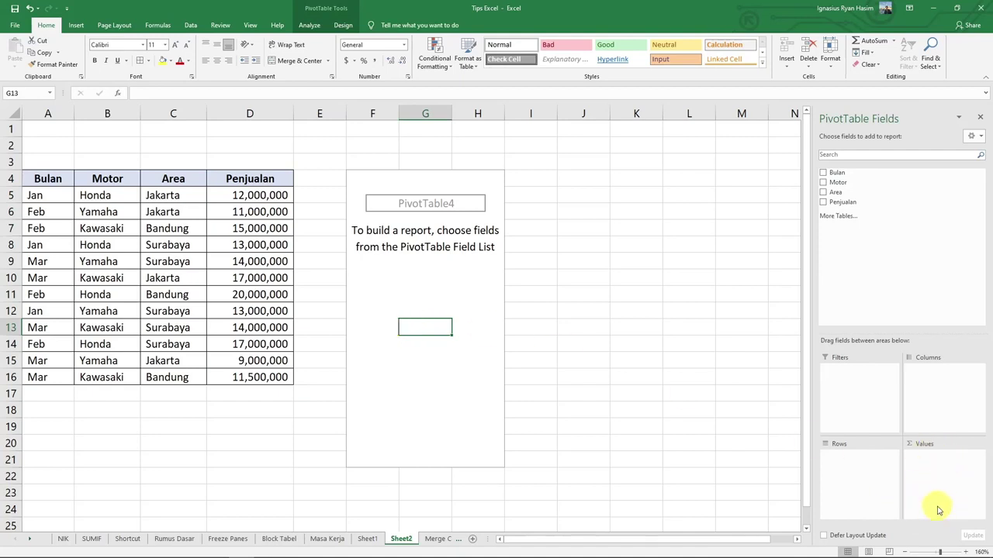
left_click_drag(842, 173, 884, 237)
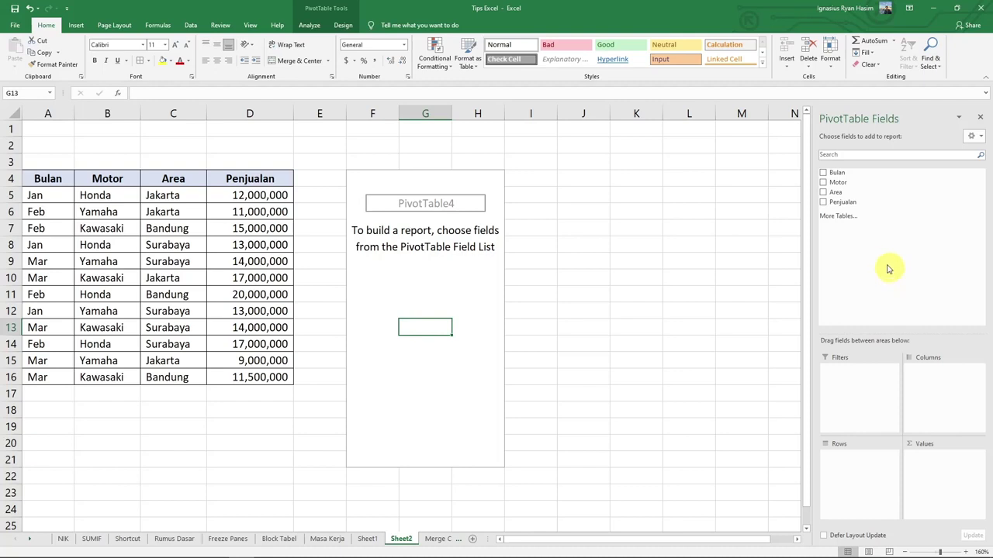
left_click_drag(853, 184, 868, 478)
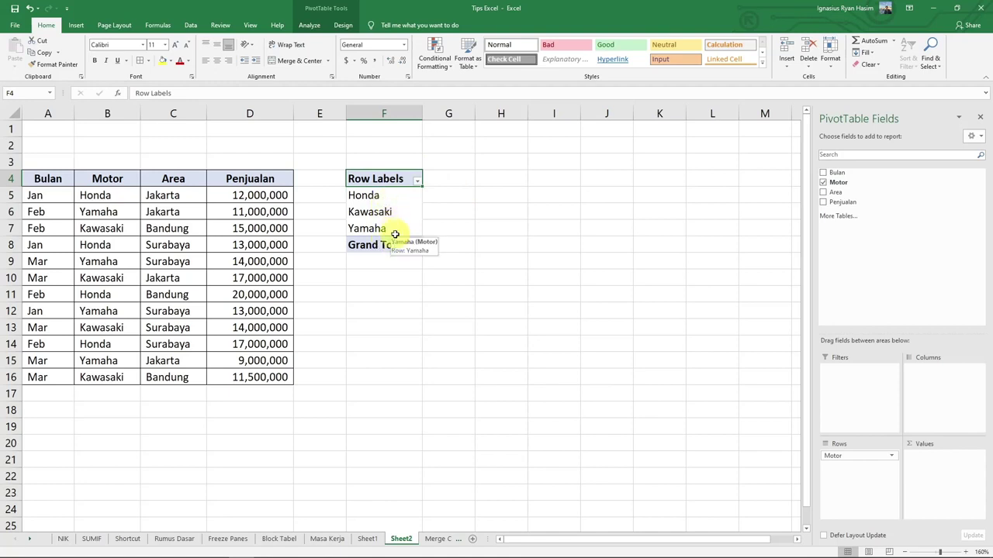
key("ctrl+z")
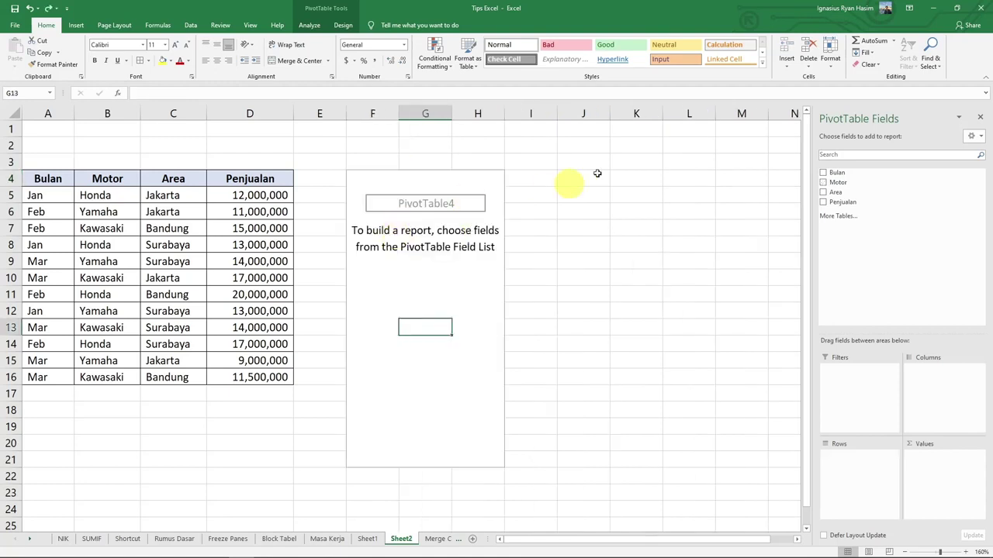
Step: Lay out the PivotTable with the Motor field as rows and the Area field as columns
left_click_drag(838, 182, 857, 470)
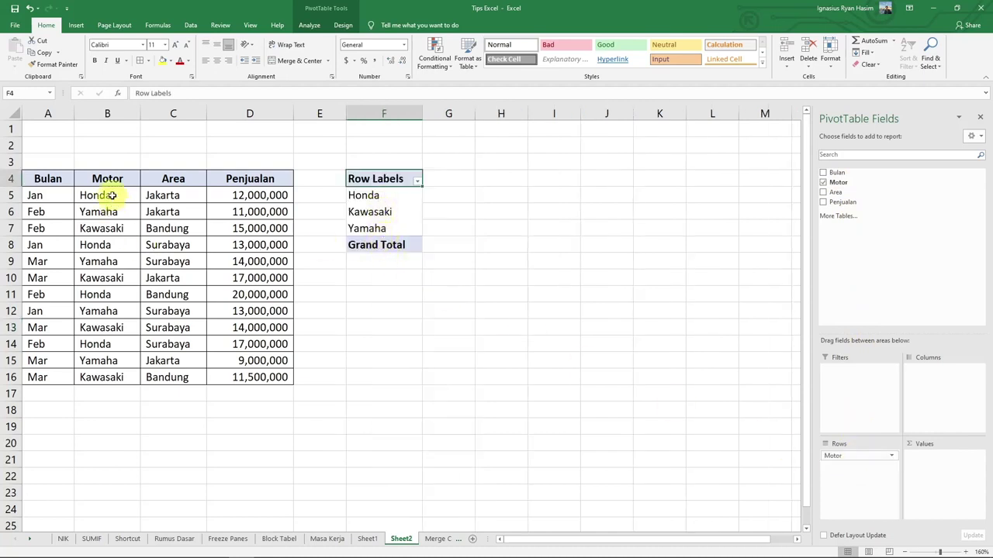
left_click_drag(112, 196, 120, 378)
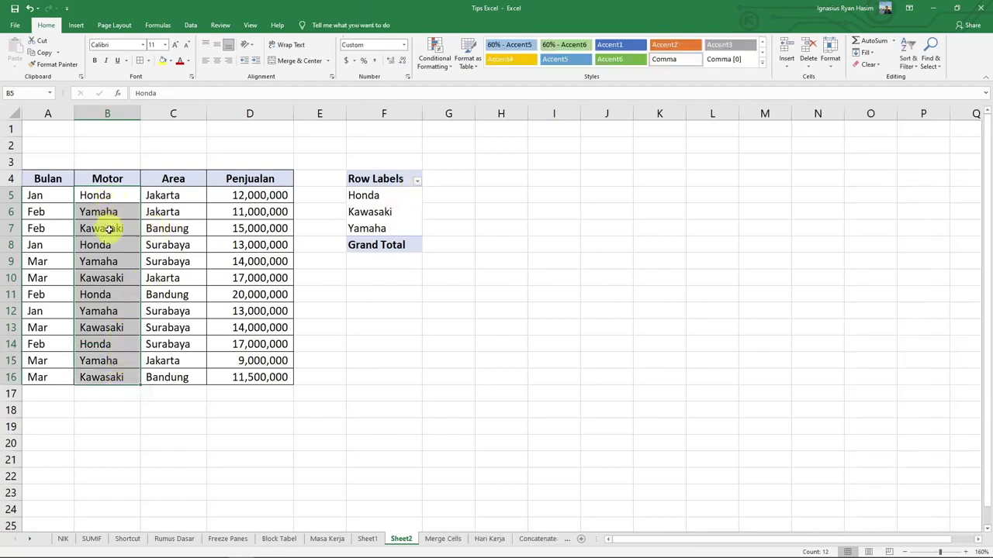
left_click(394, 213)
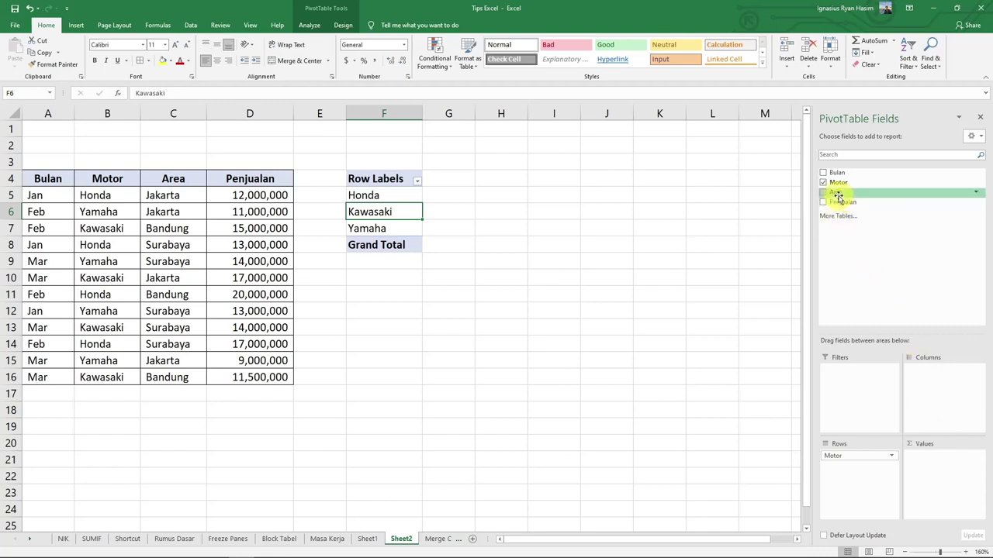
left_click_drag(838, 197, 933, 402)
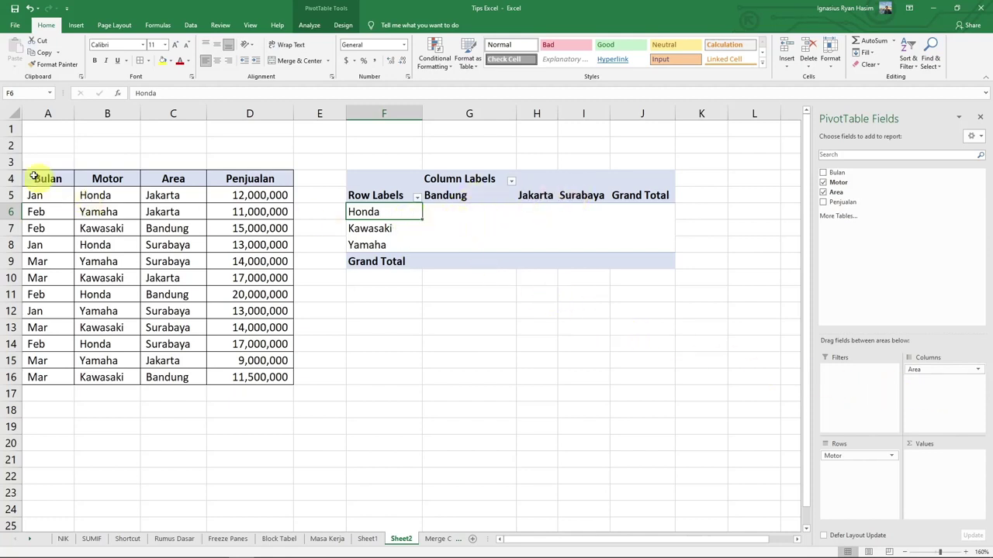
Step: Add the Penjualan field to the PivotTable's values as a sum per Motor and Area
left_click_drag(39, 178, 243, 378)
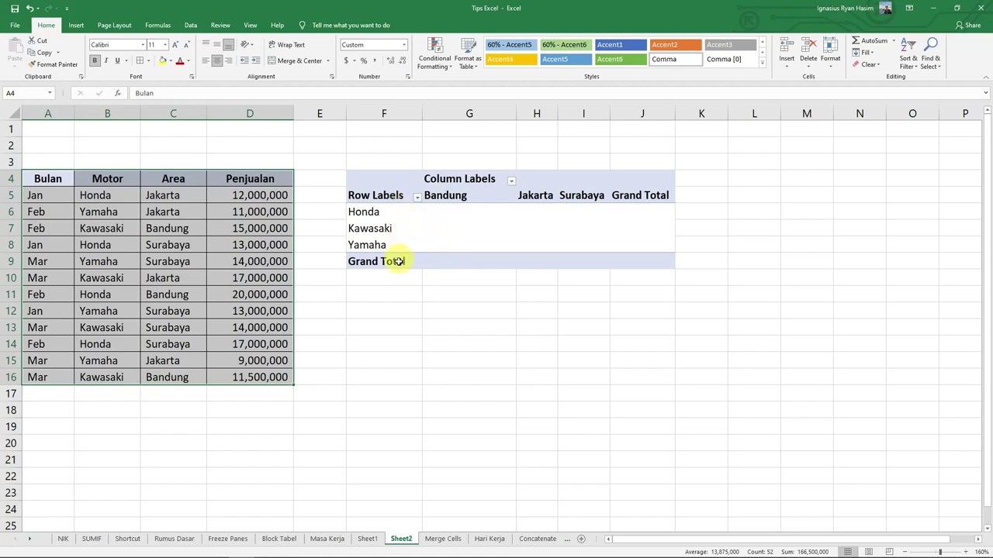
left_click(552, 229)
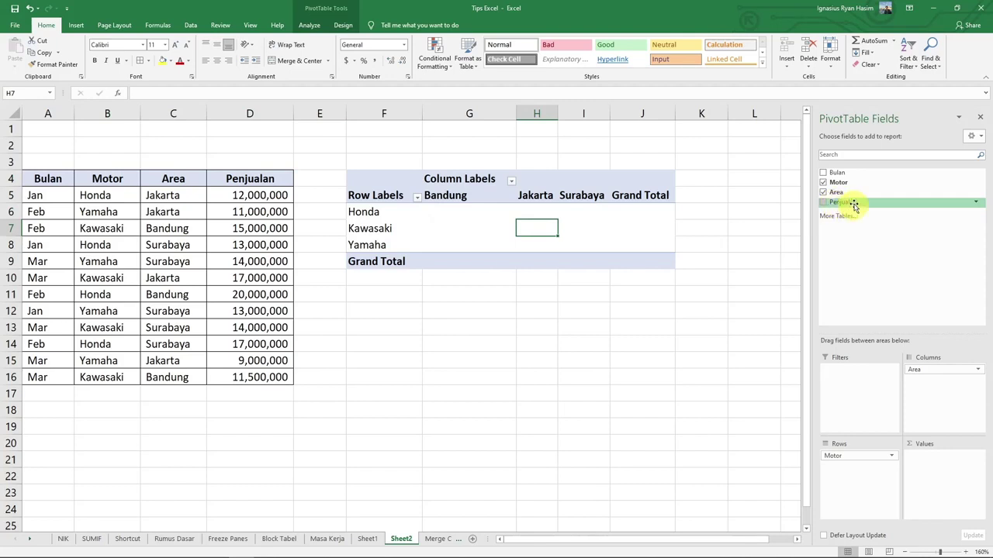
left_click_drag(836, 203, 942, 481)
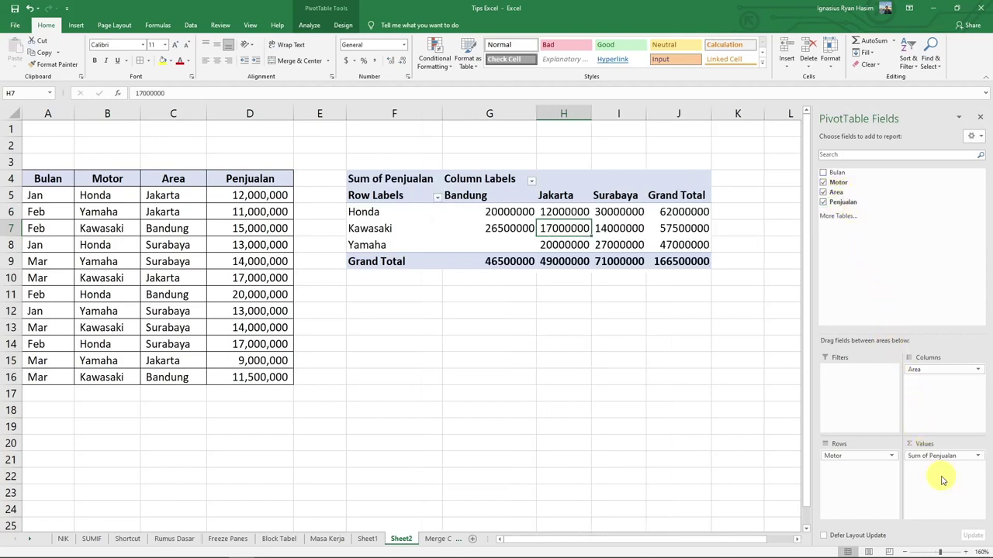
Step: Format the PivotTable's columns F to J with the Comma style and no decimal places
left_click_drag(399, 114, 651, 128)
left_click(375, 63)
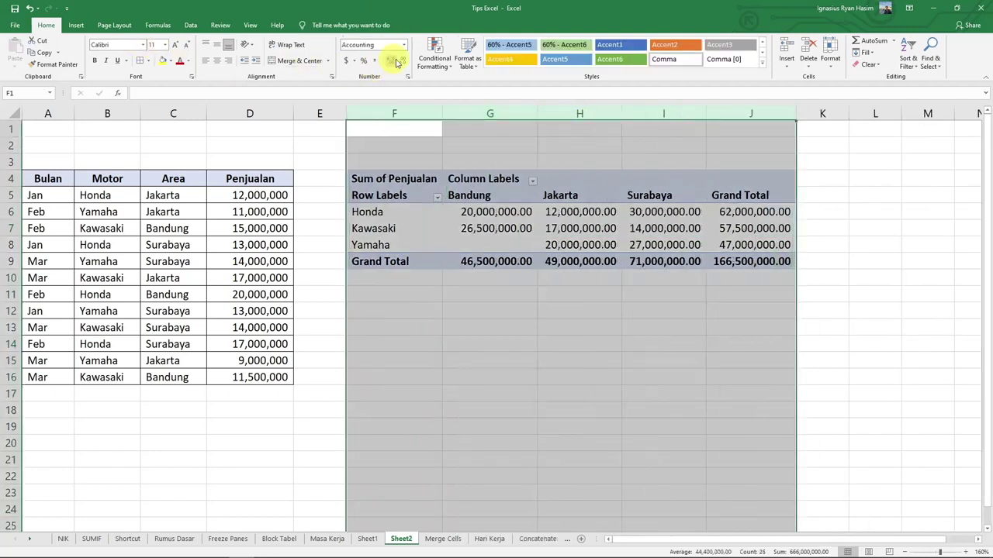
left_click(400, 63)
left_click(399, 63)
left_click(601, 248)
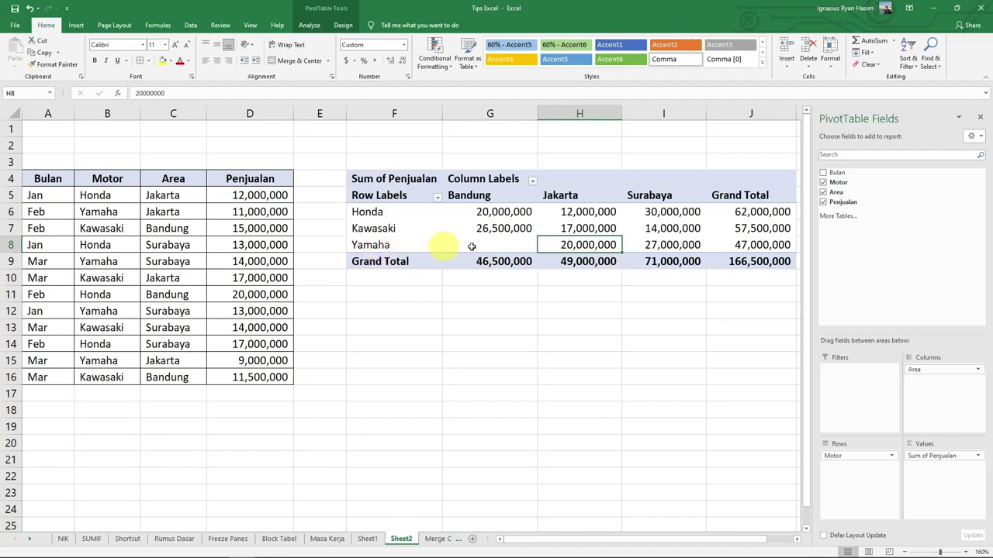
Step: Examine the PivotTable's Motor row labels and the summed Penjualan values for each Motor and Area combination
mouse_move(605, 263)
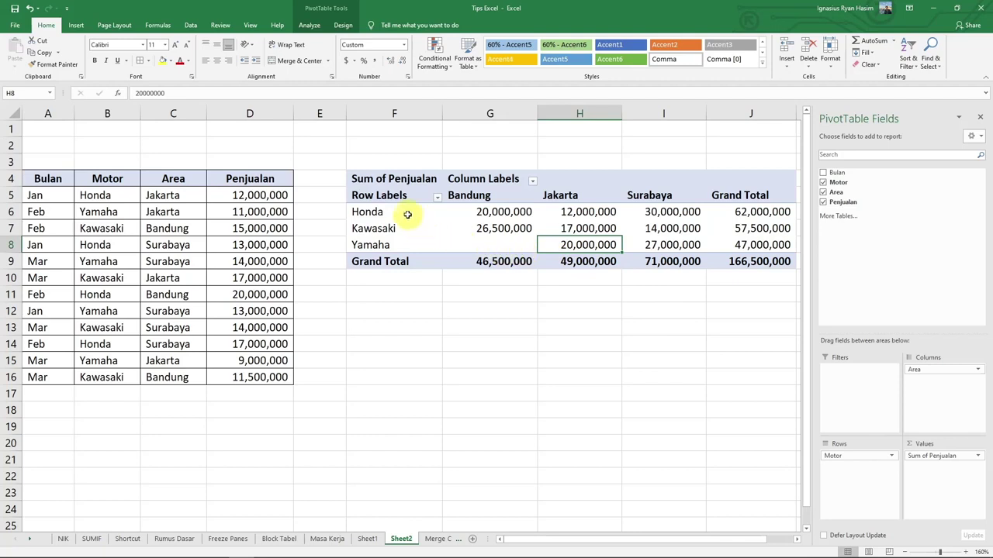
left_click_drag(406, 212, 408, 241)
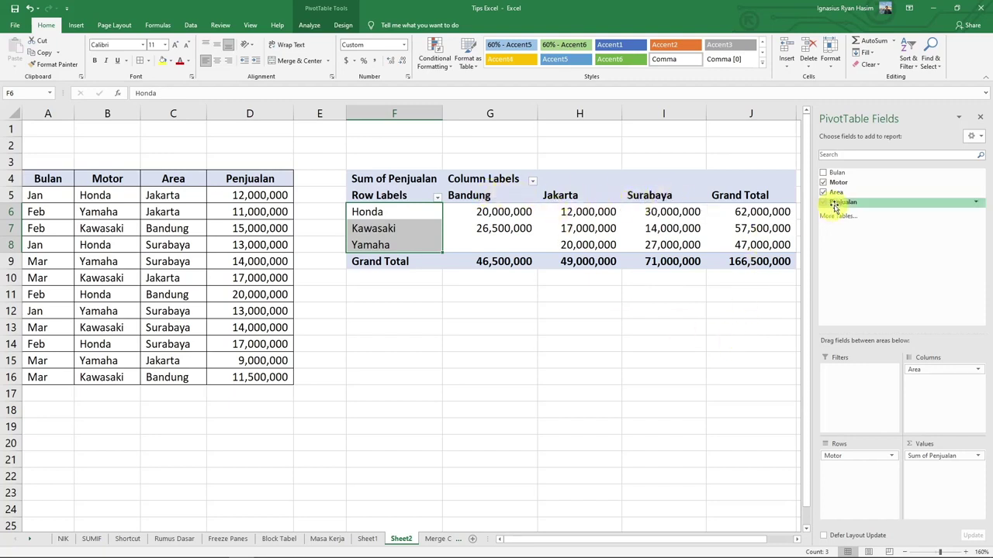
left_click_drag(509, 214, 739, 247)
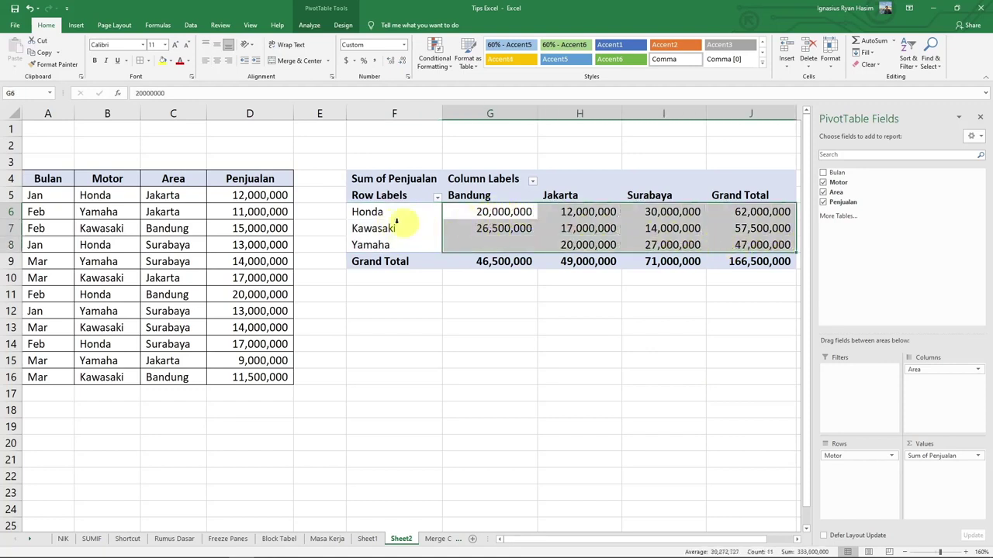
left_click(508, 226)
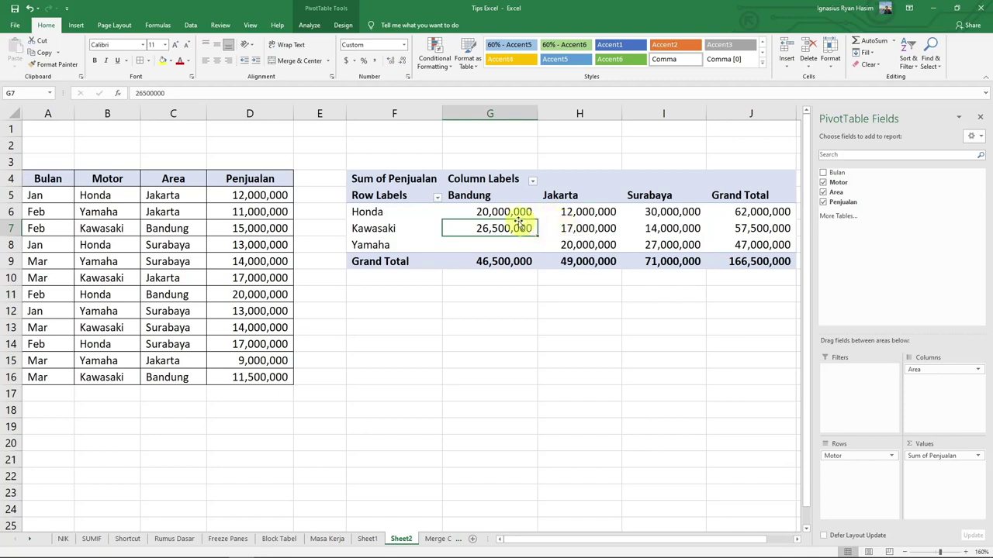
left_click(456, 195)
left_click(474, 213)
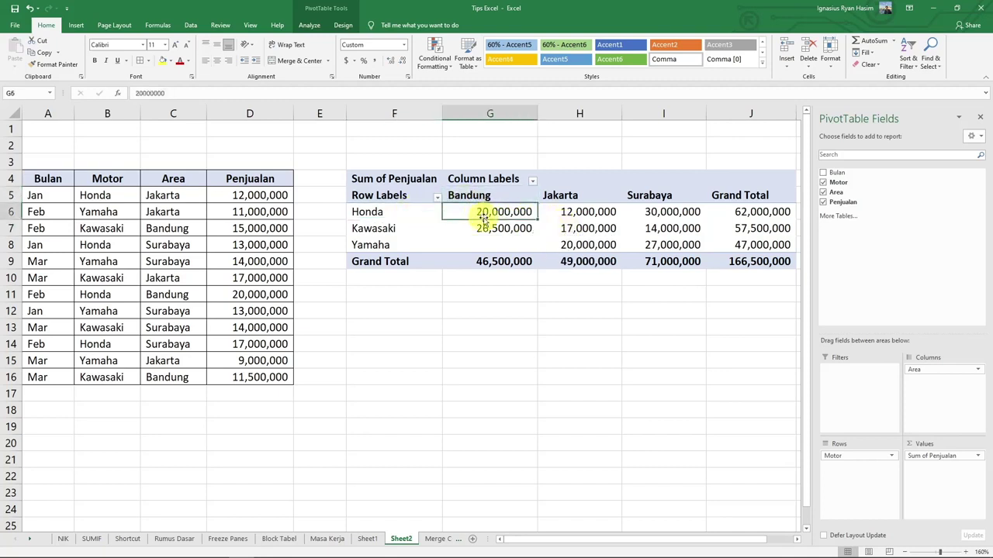
left_click(406, 228)
left_click(570, 198)
left_click(583, 230)
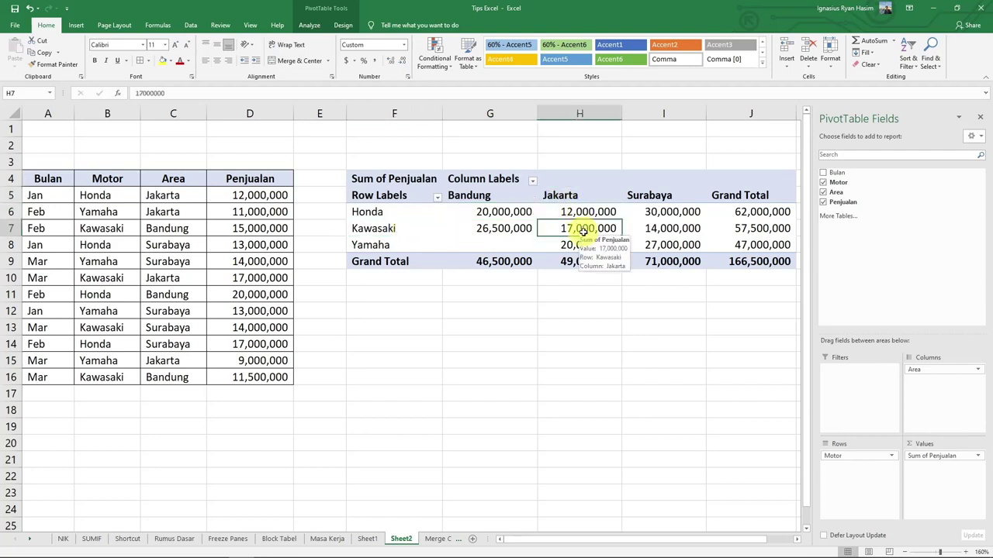
left_click(497, 212)
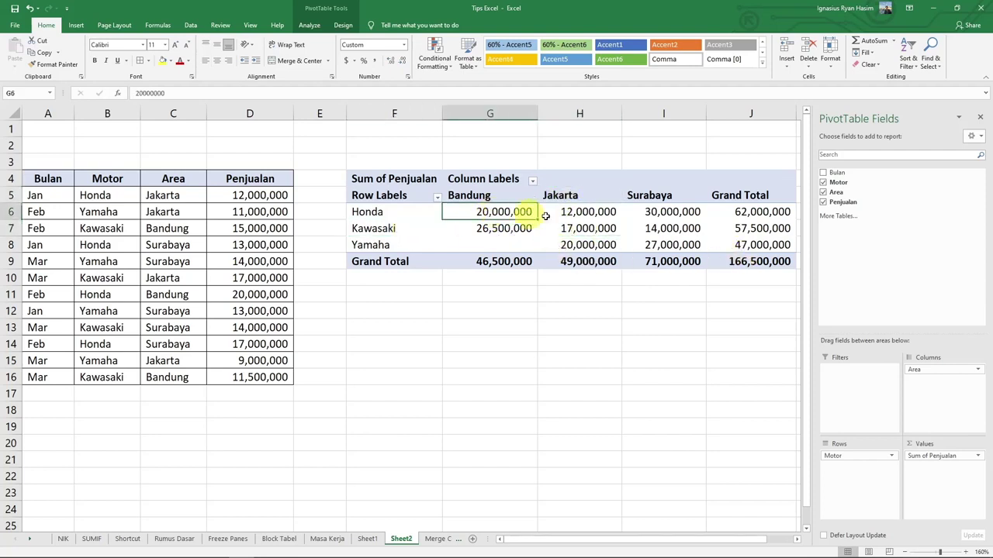
left_click_drag(531, 214, 664, 247)
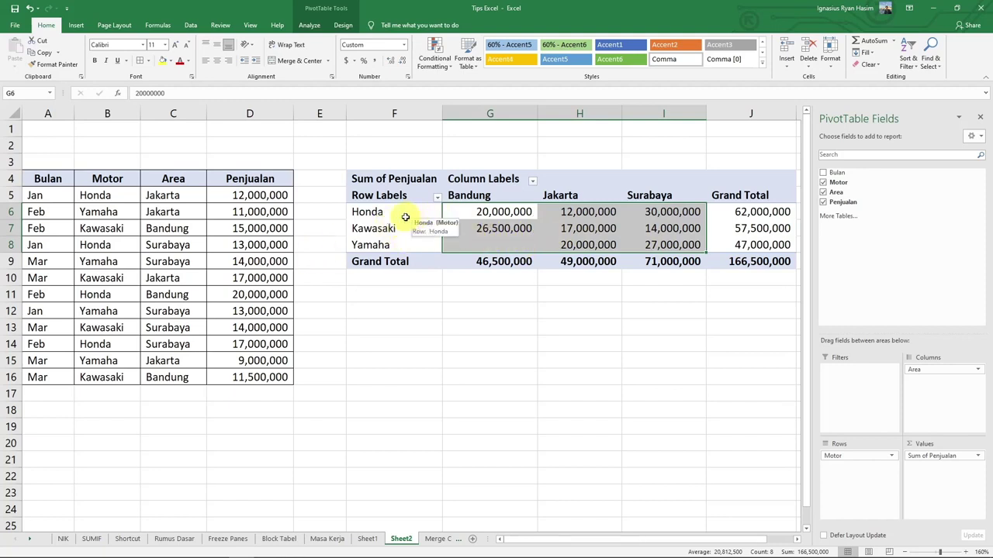
Step: Examine the Grand Total column per motor and the Grand Total row, checking the Bandung total against the sum of its values
left_click(718, 225)
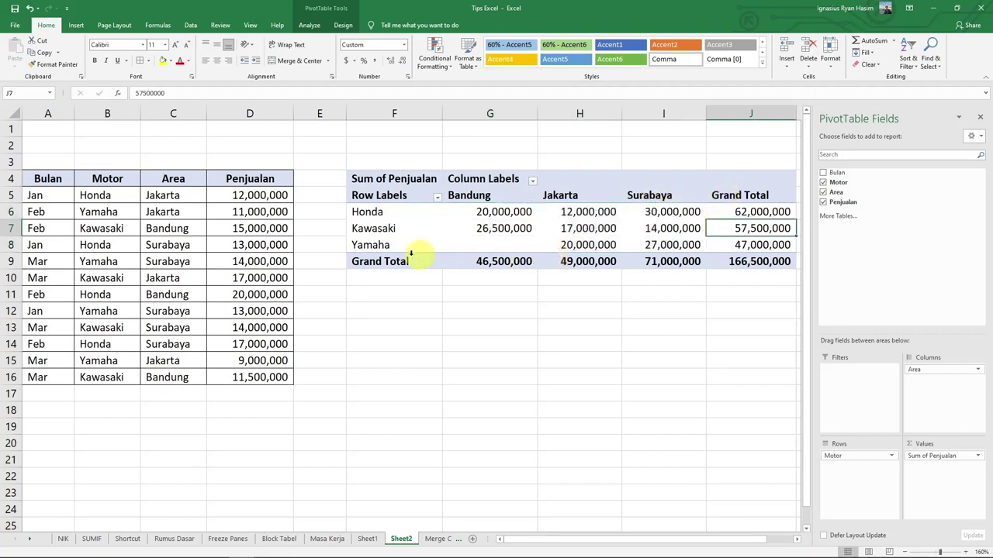
left_click(750, 214)
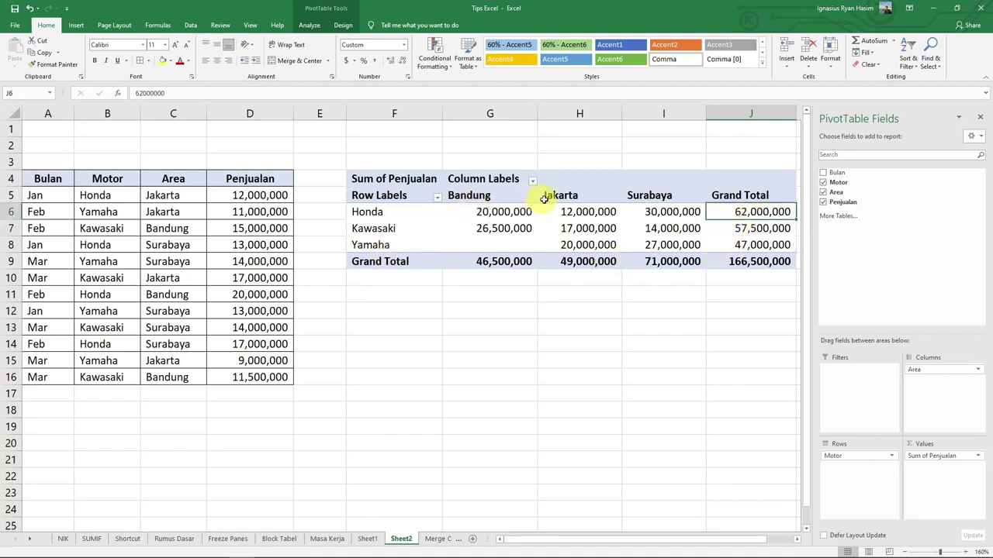
left_click(396, 214)
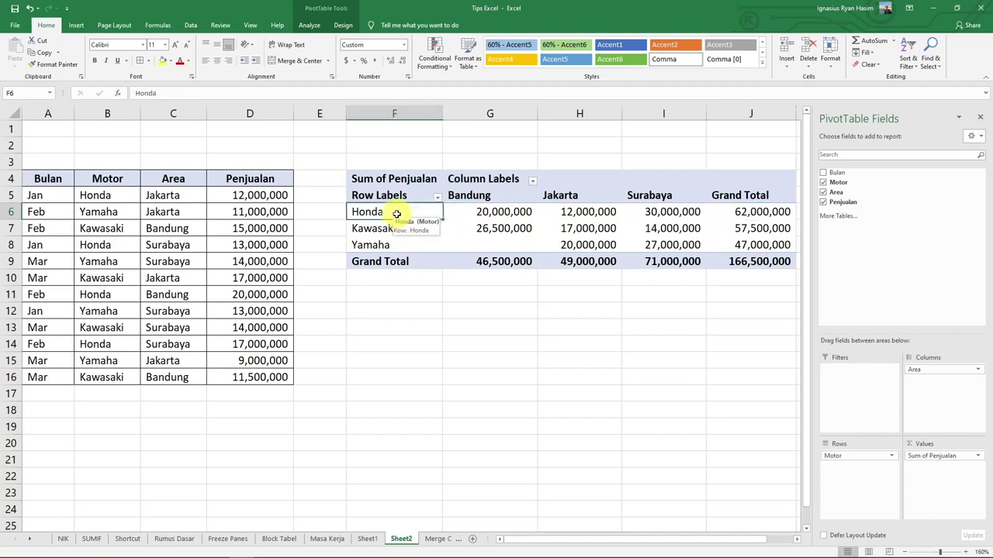
left_click(750, 213)
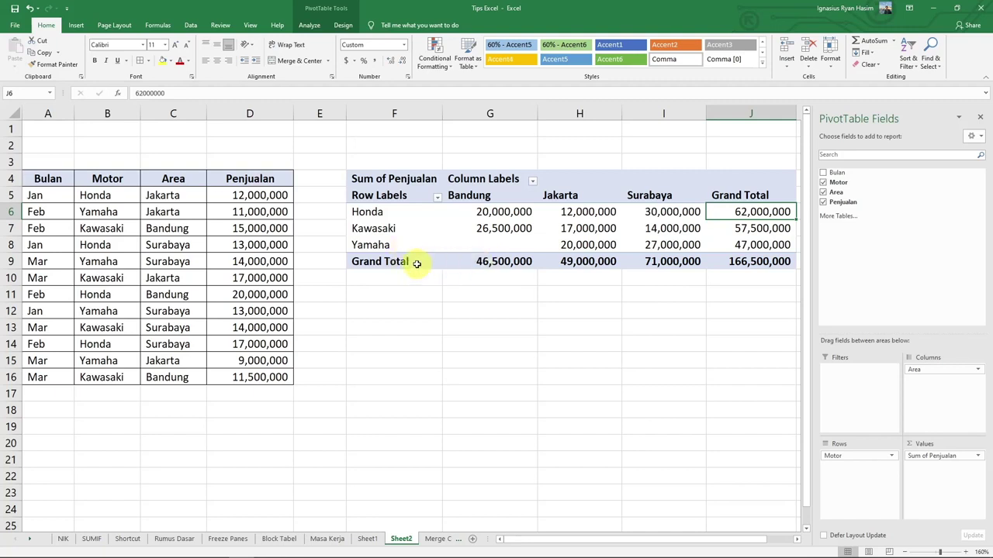
left_click(479, 262)
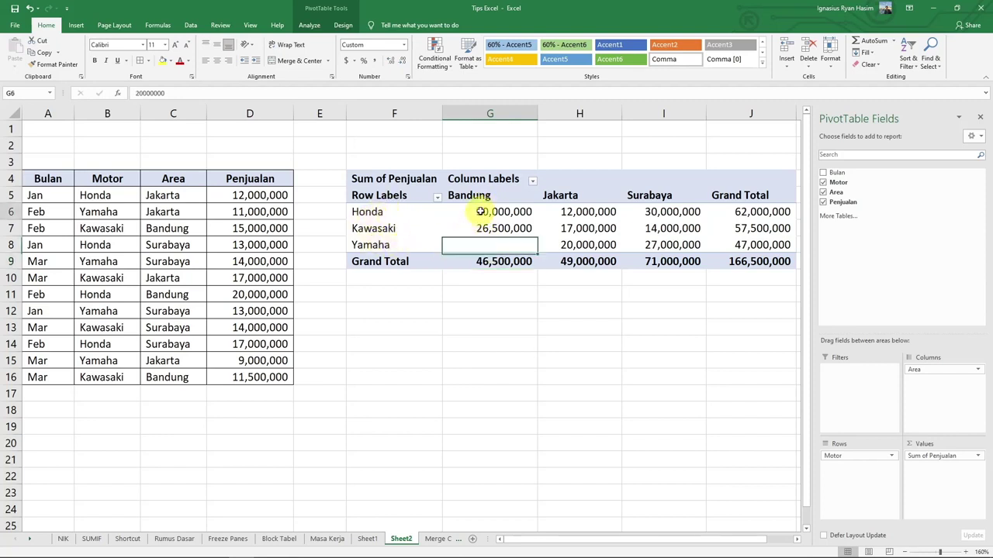
left_click_drag(487, 215, 483, 240)
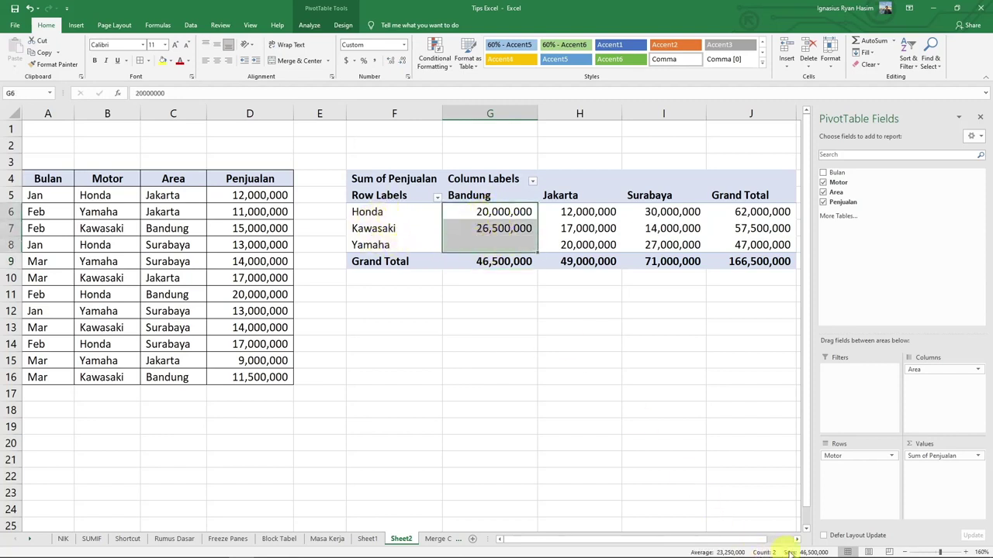
left_click(505, 264)
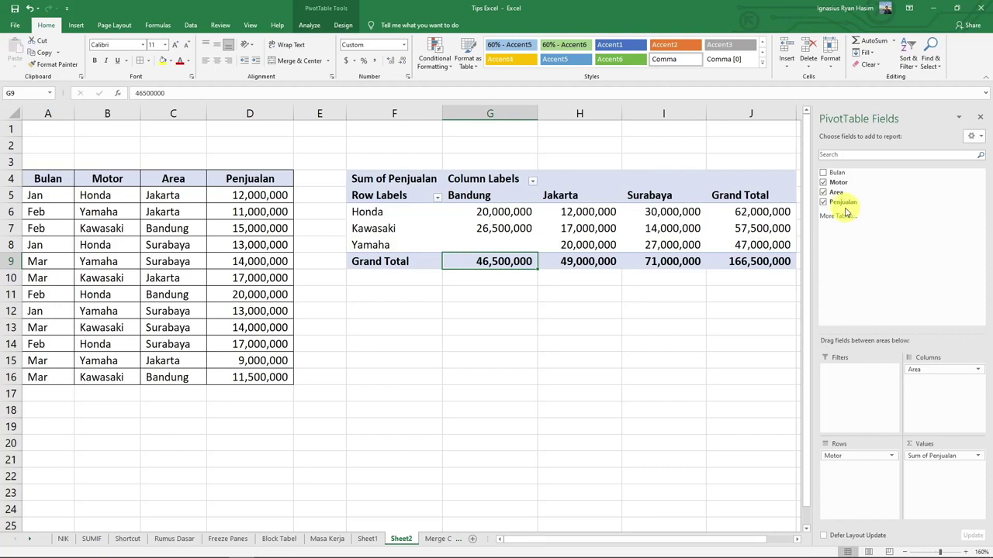
Step: Remove the Motor field from the PivotTable's rows and the Area field from its columns
left_click(870, 456)
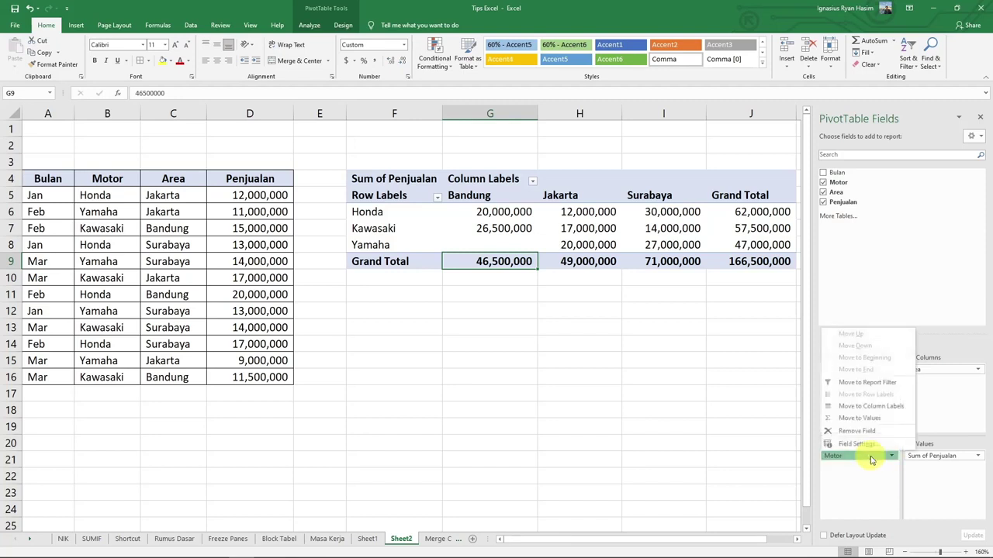
left_click(905, 275)
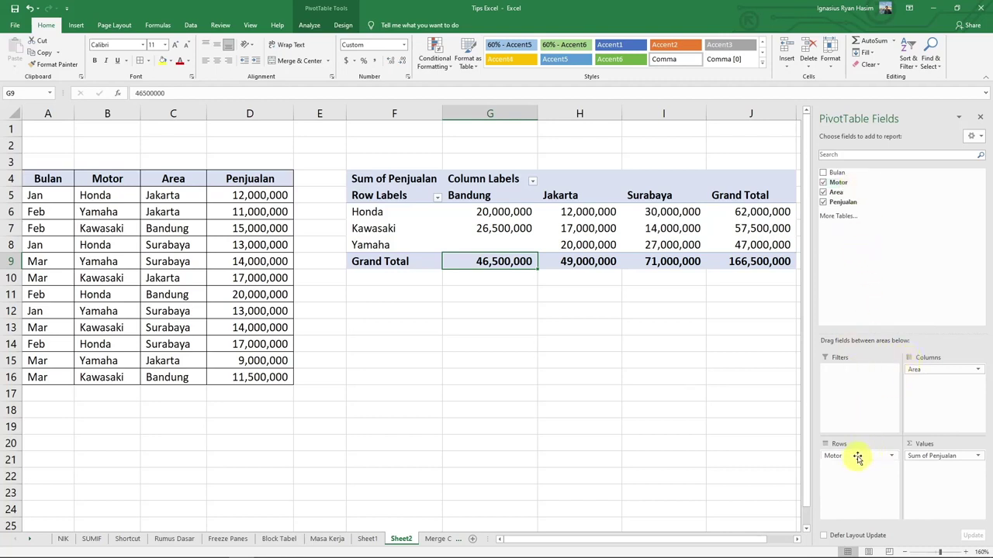
left_click_drag(857, 458, 879, 278)
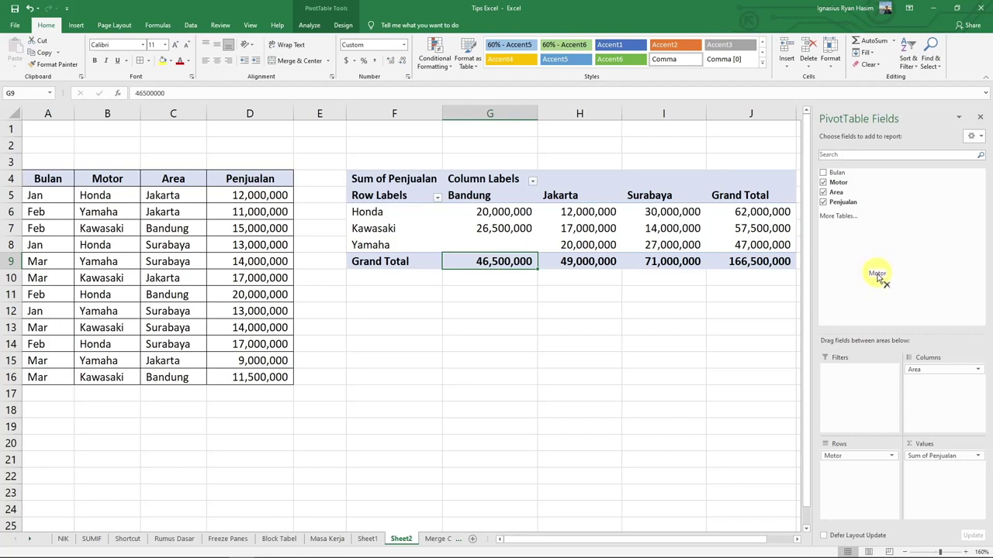
mouse_move(879, 279)
left_mouse_down()
mouse_move(871, 429)
mouse_move(857, 473)
mouse_move(887, 294)
mouse_move(882, 263)
left_mouse_up()
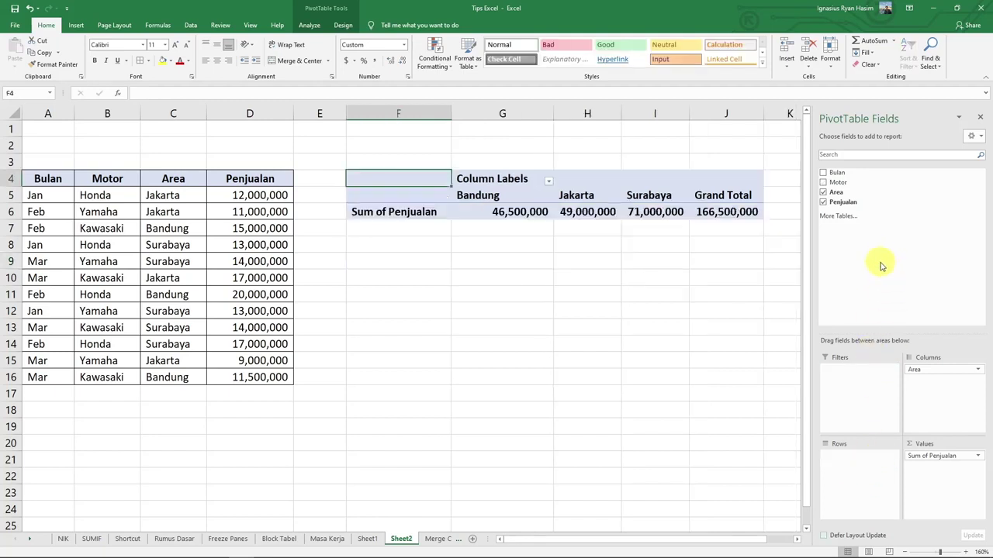
left_click_drag(925, 372, 895, 258)
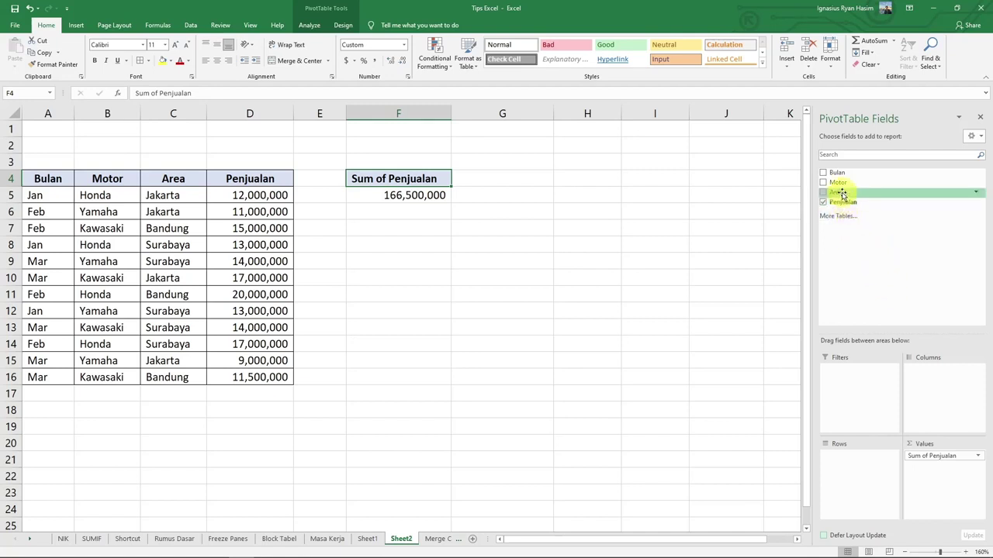
Step: Lay out the PivotTable with Area as rows, Bulan as columns and Motor as a report filter
left_click_drag(843, 194, 851, 465)
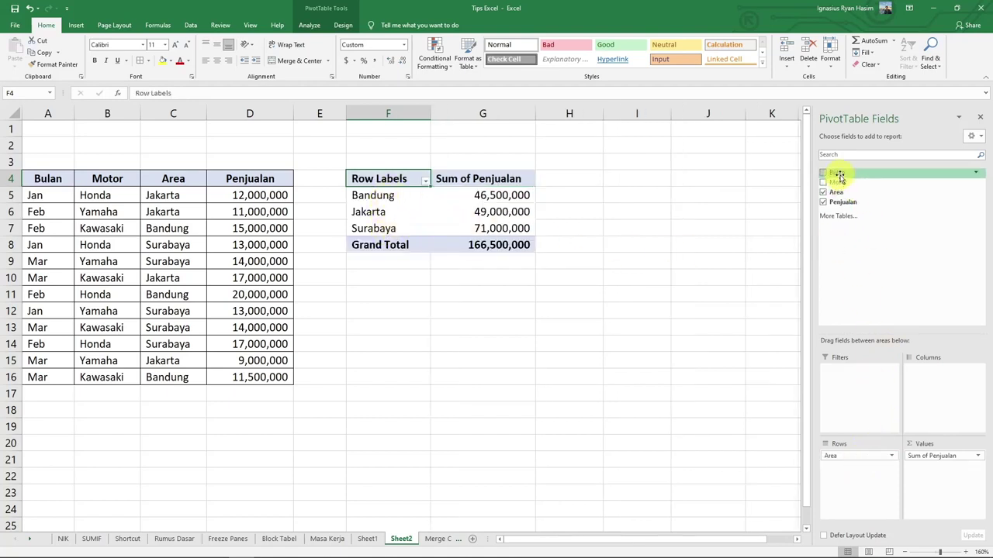
left_click_drag(838, 173, 951, 395)
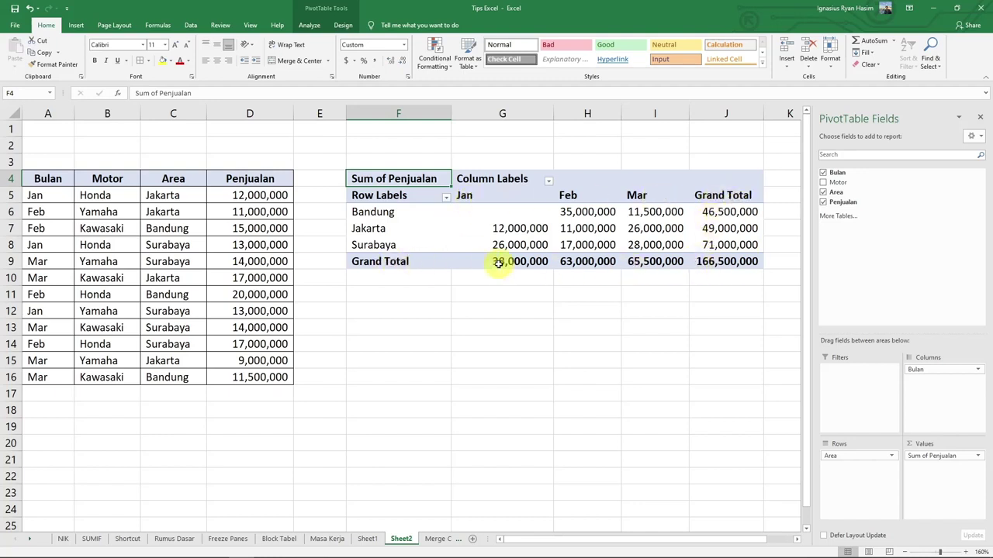
mouse_move(726, 266)
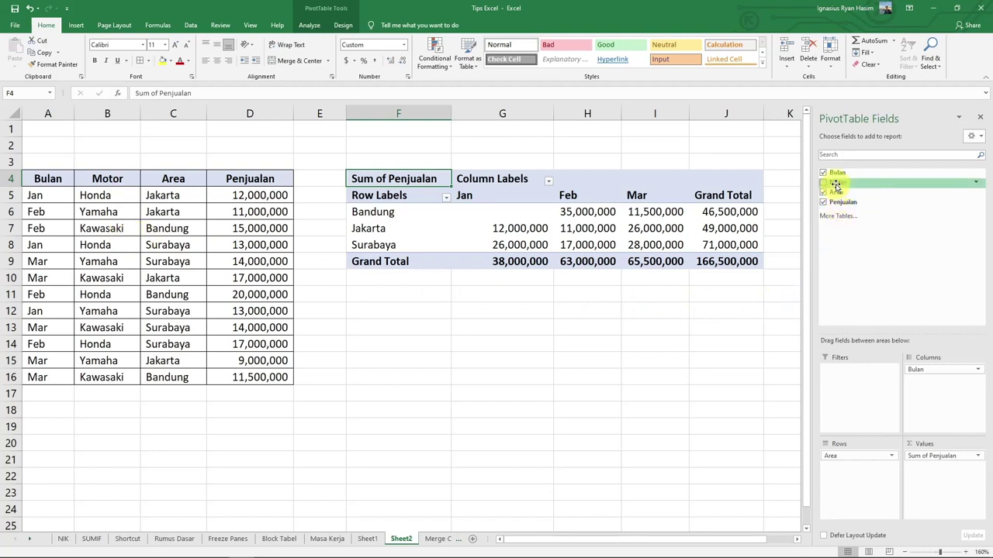
left_click_drag(835, 183, 864, 384)
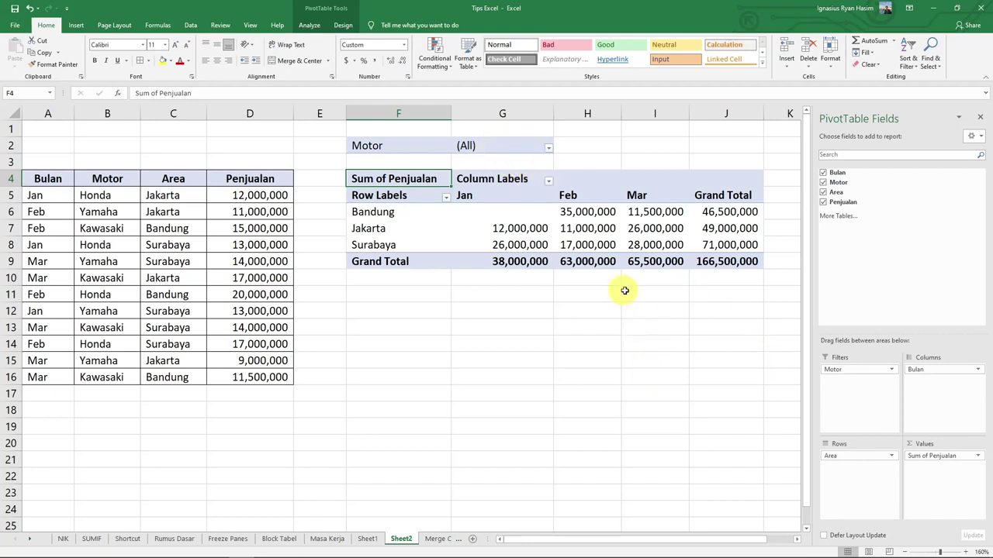
mouse_move(518, 226)
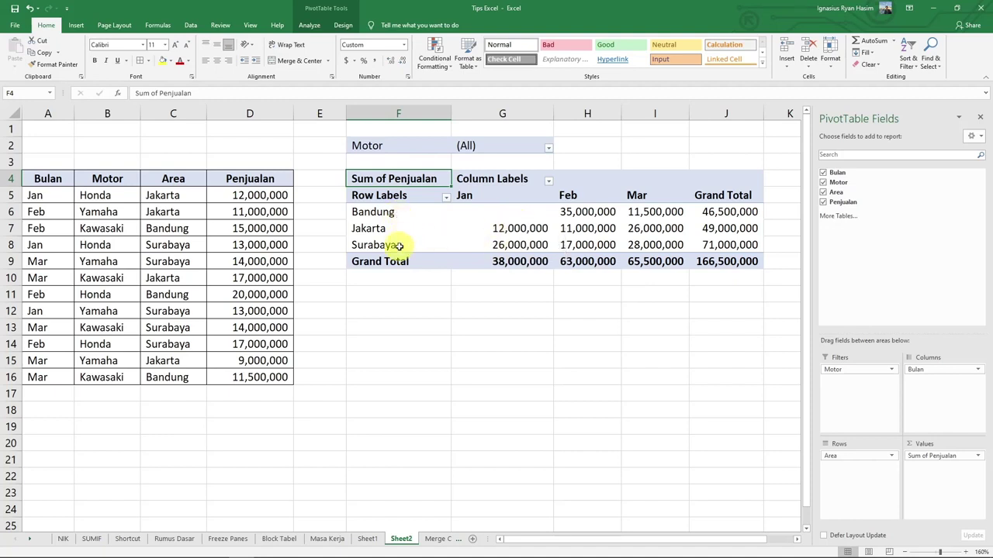
Step: Filter the PivotTable by the Motor report filter to Honda only, with selection of multiple items enabled
left_click(549, 148)
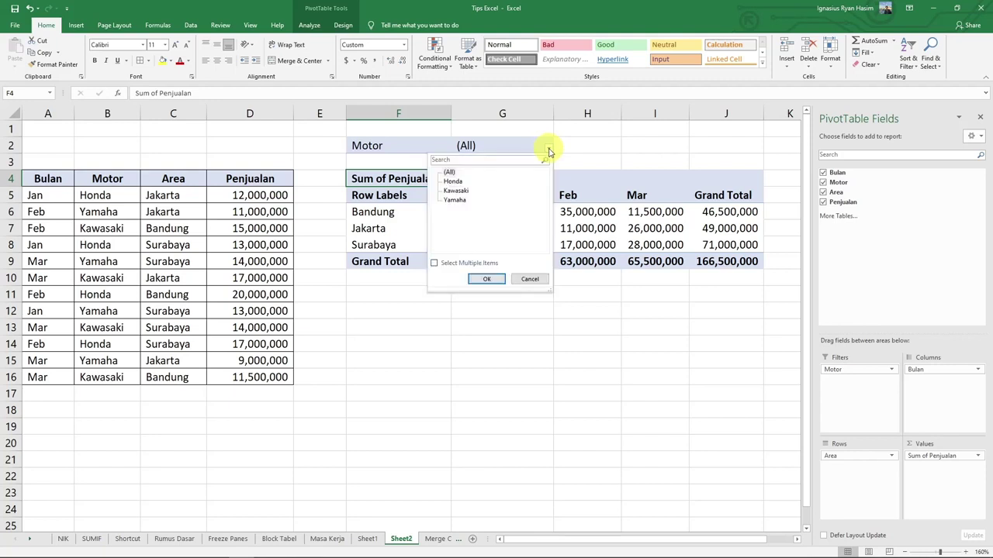
left_click(456, 191)
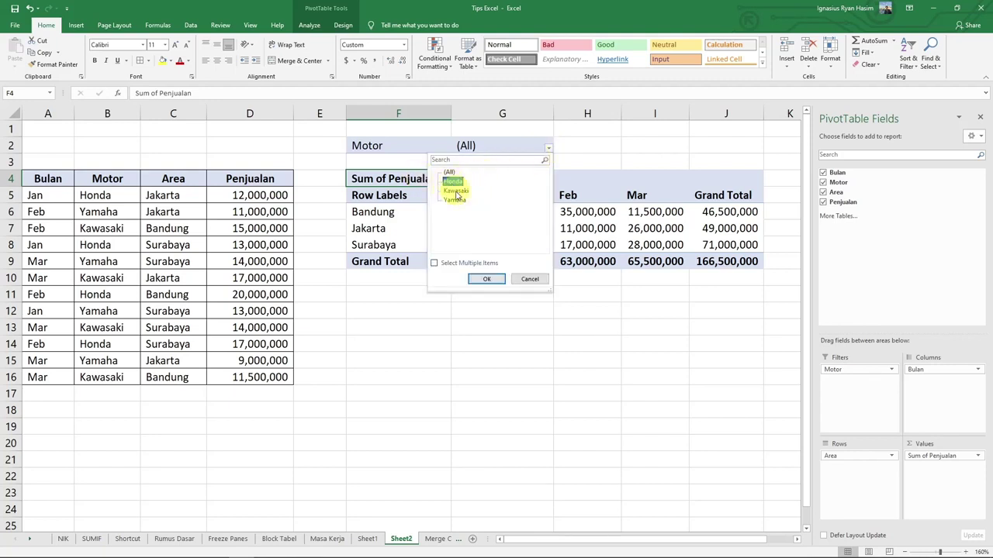
left_click(456, 201)
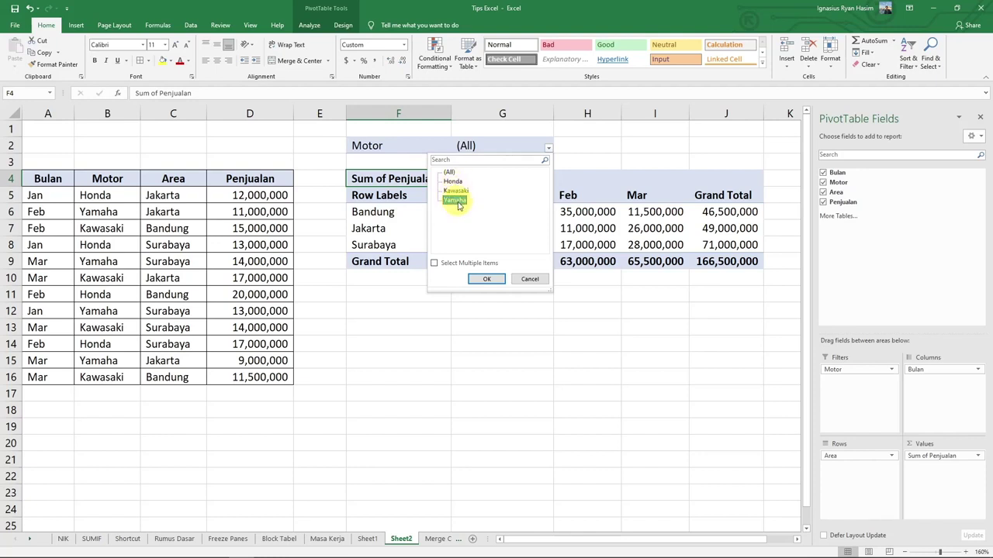
left_click(457, 182)
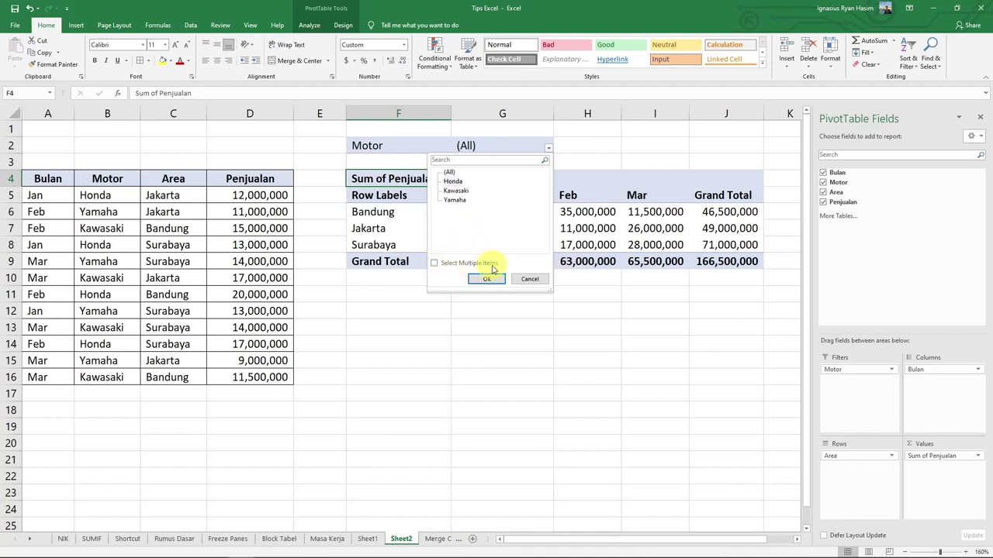
left_click(433, 262)
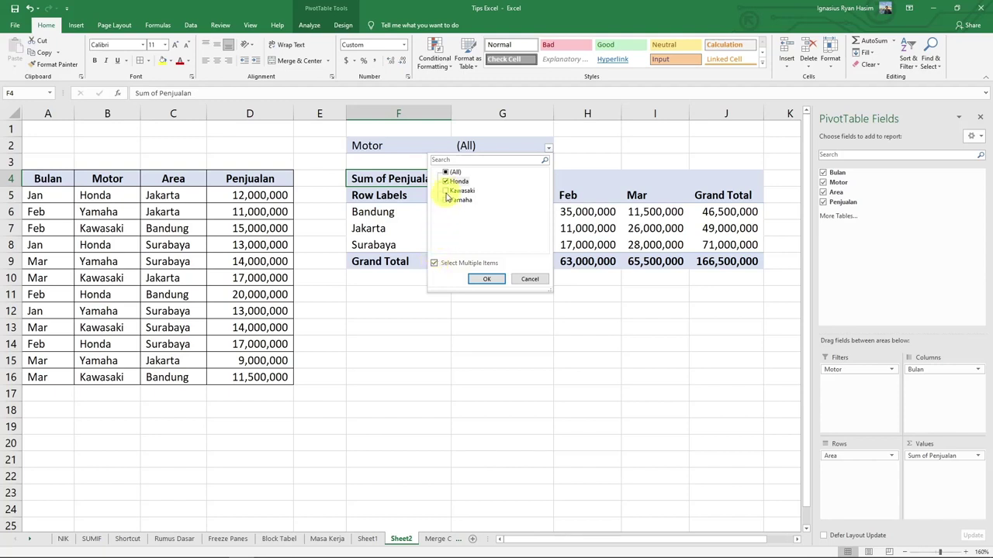
left_click(434, 263)
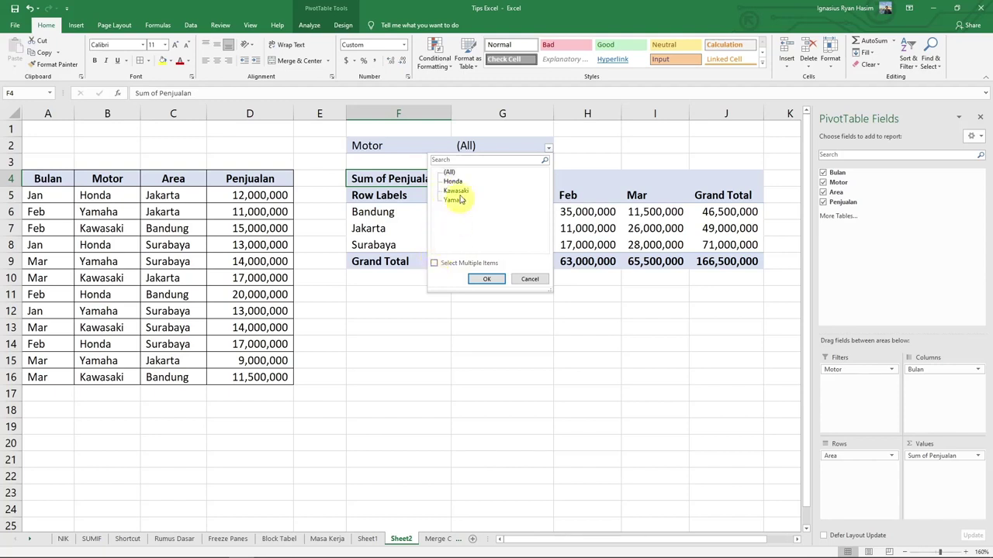
left_click(456, 183)
left_click(458, 192)
left_click(457, 183)
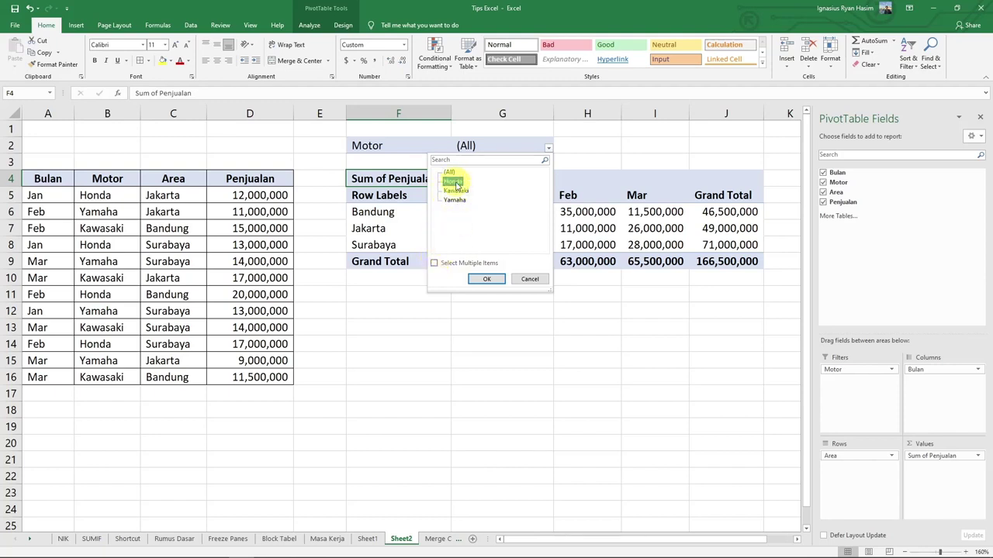
left_click(458, 193)
left_click(433, 263)
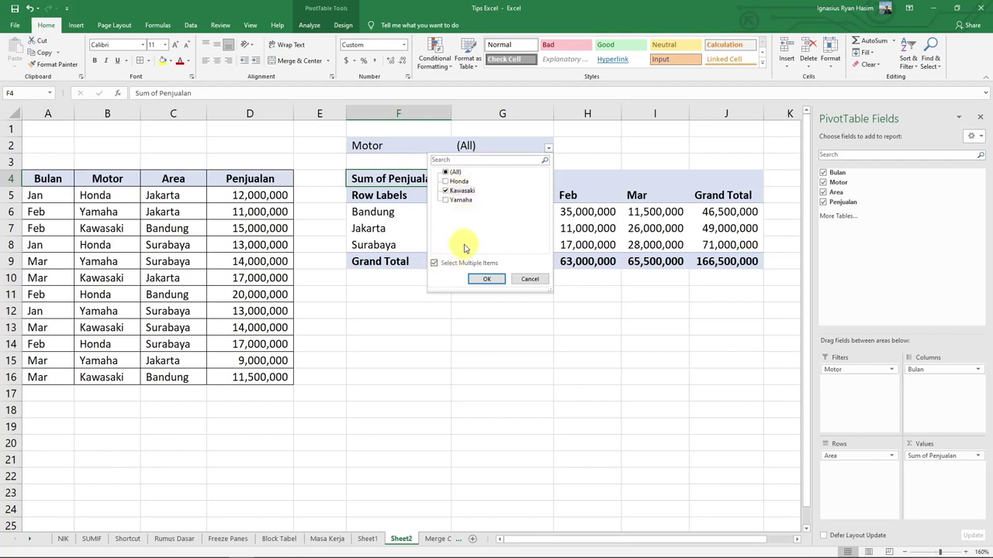
left_click(458, 192)
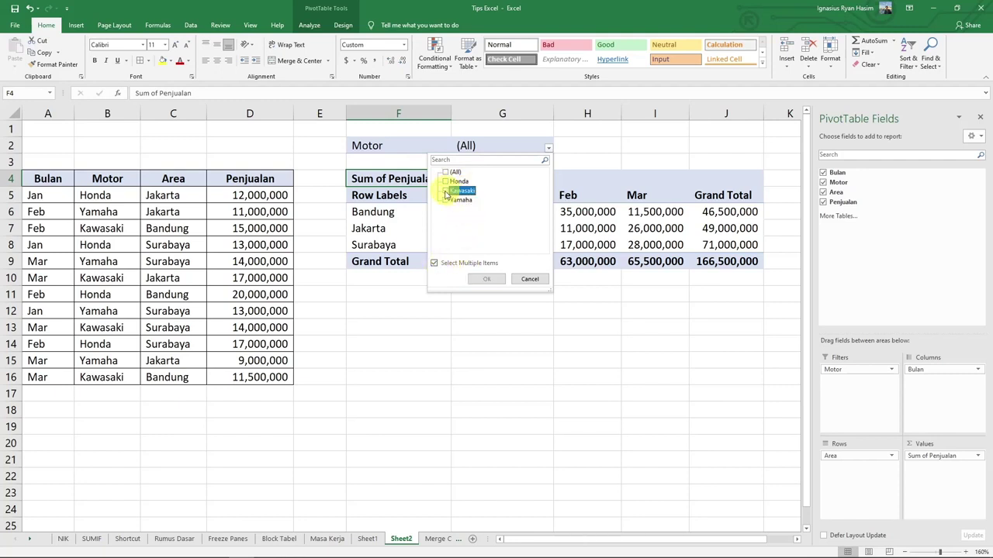
left_click(456, 182)
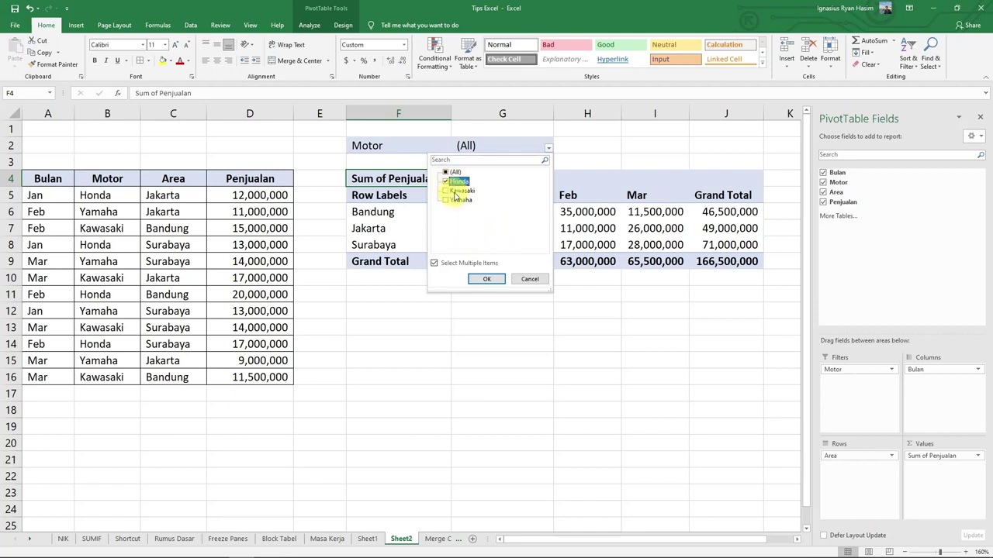
left_click(486, 281)
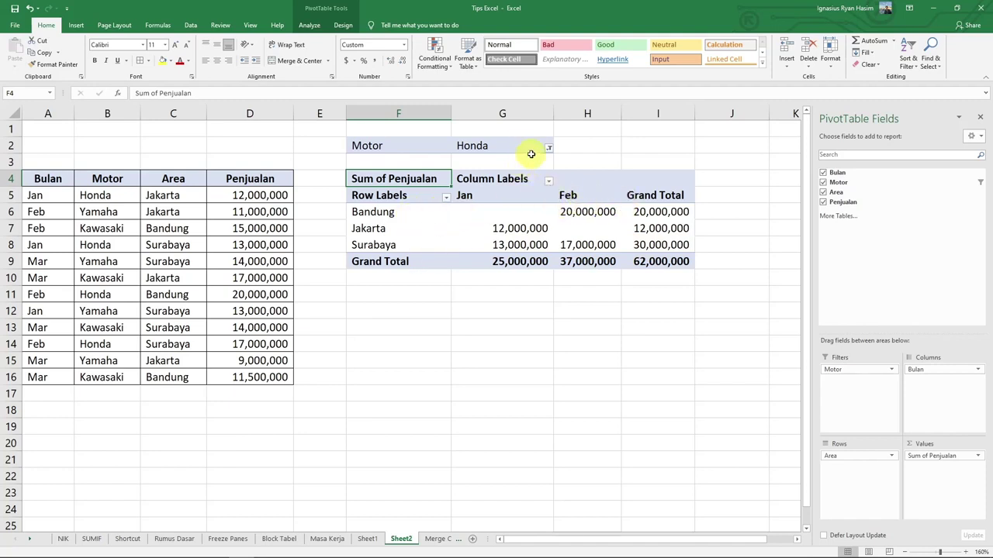
mouse_move(548, 248)
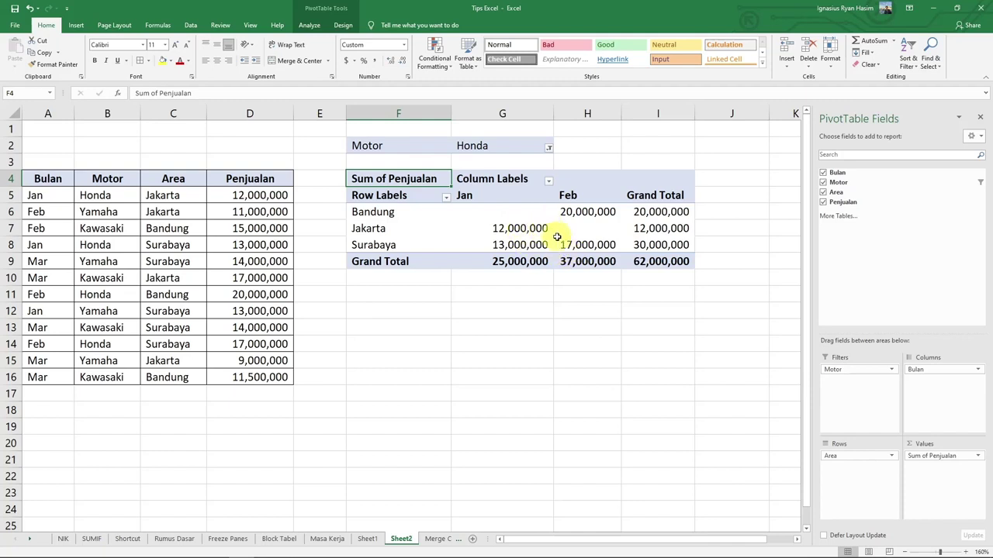
mouse_move(575, 266)
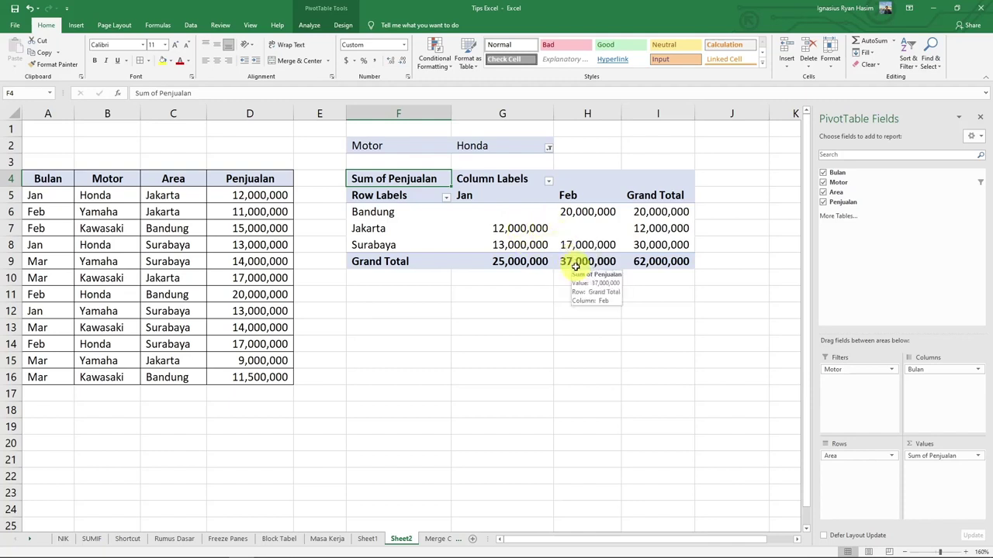